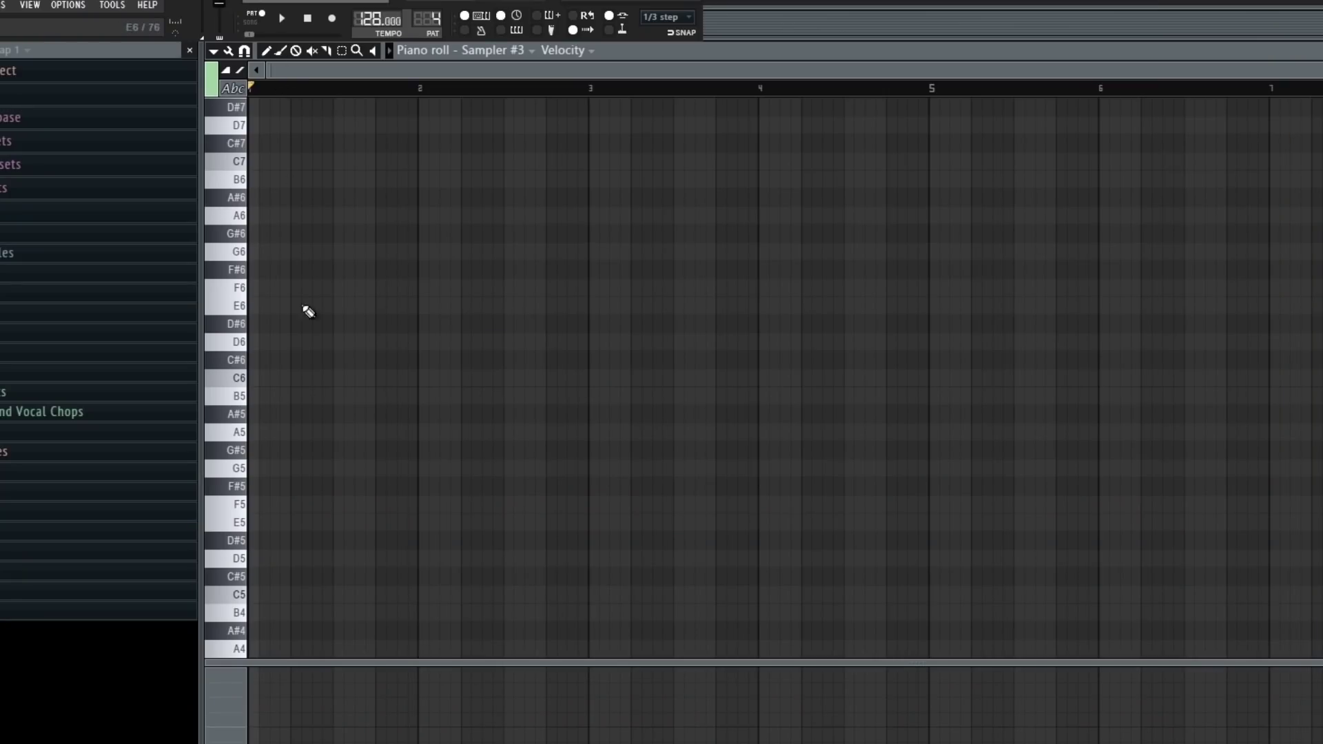
Choose the Aeolian scale as the note stamp in the piano roll.
{"action": "right_click", "coordinate": [269, 55]}
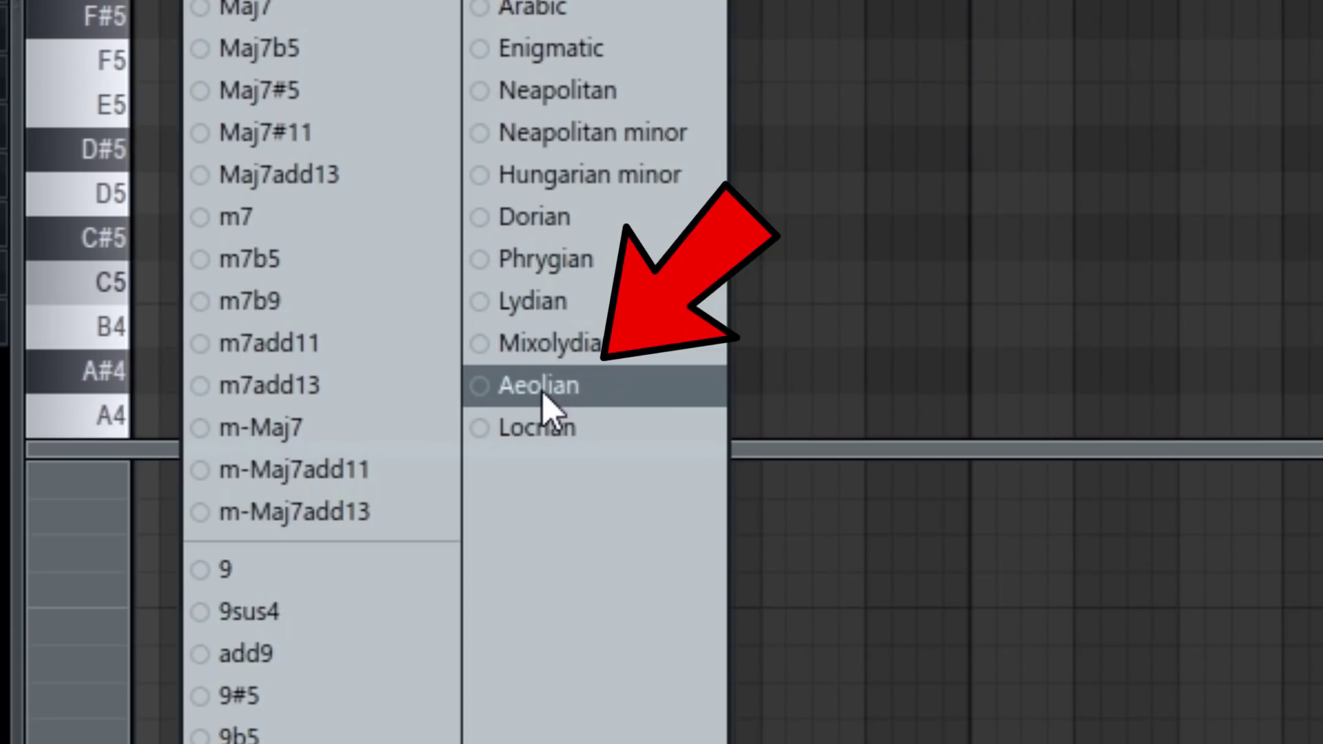
{"action": "left_click", "coordinate": [542, 387]}
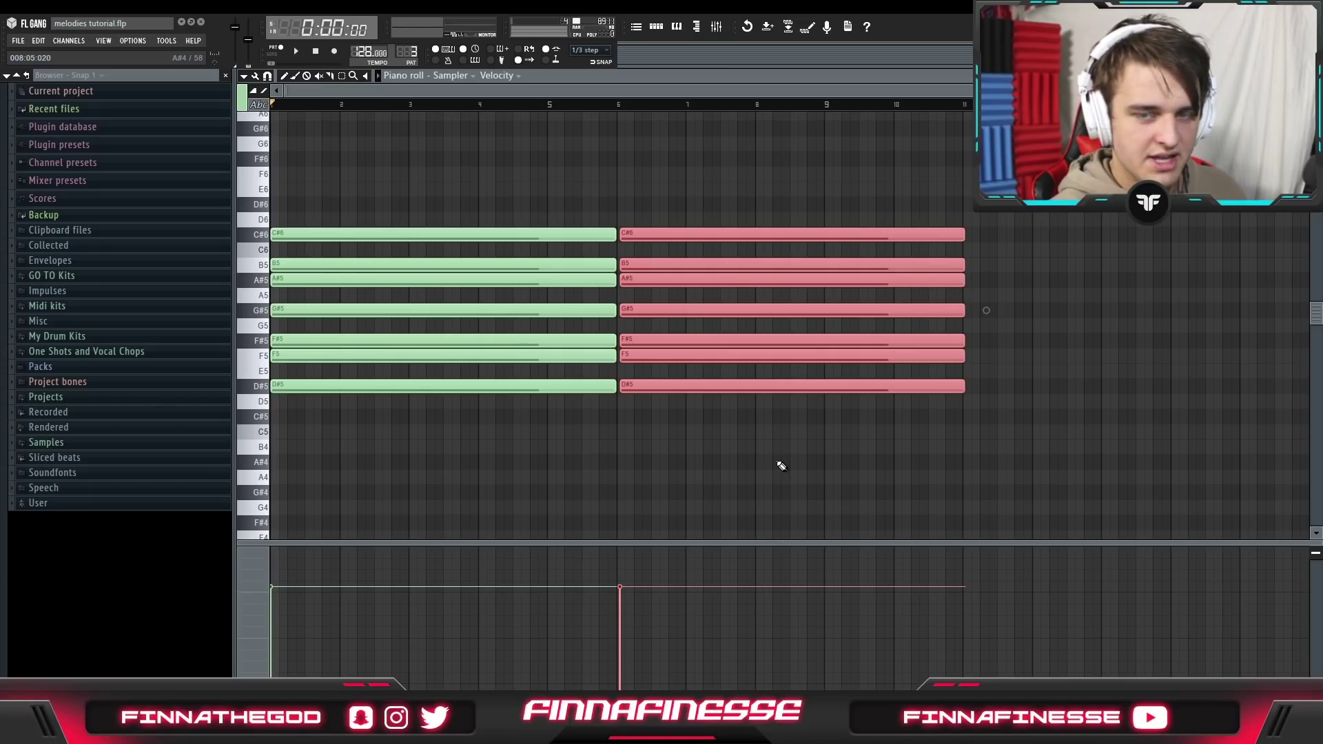
Butt the second scale block against the first and transpose all scale notes down so the lowest is A4.
{"action": "left_click_drag", "start_coordinate": [635, 386], "coordinate": [633, 386]}
{"action": "left_click", "coordinate": [600, 254]}
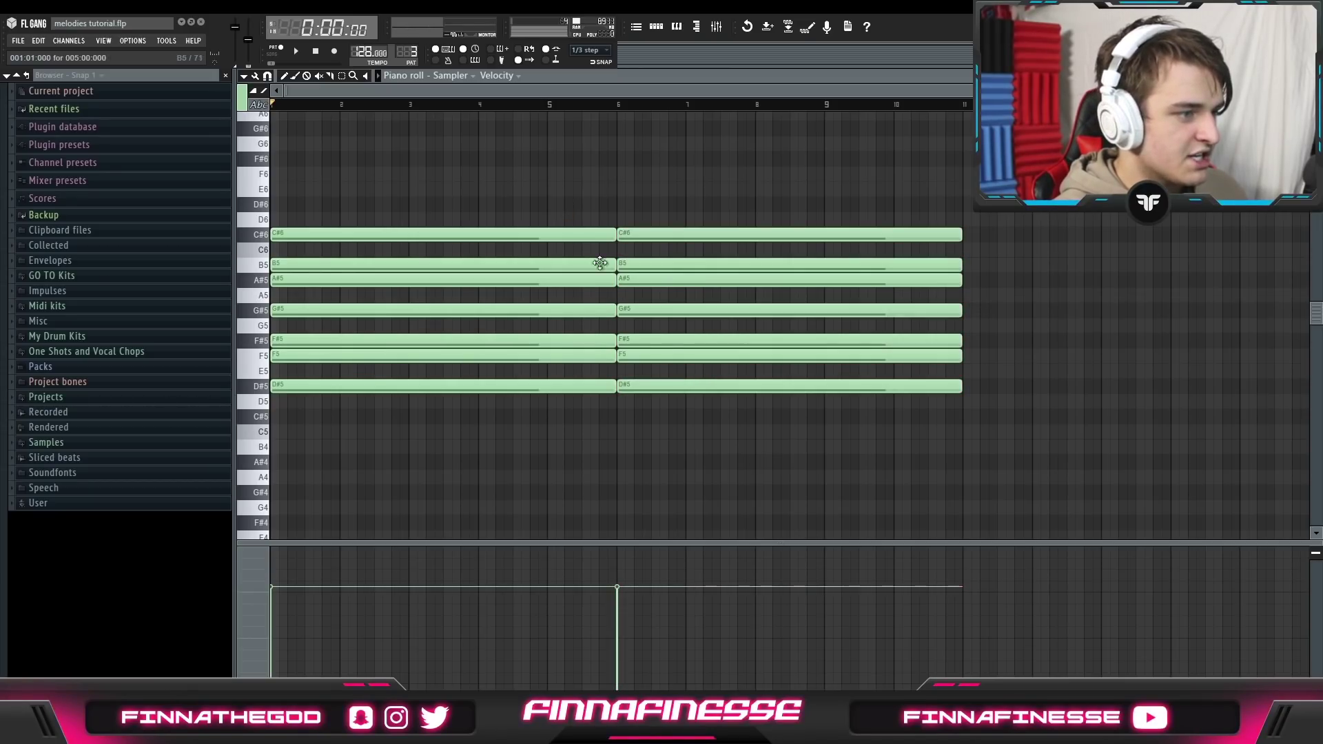
{"action": "left_click_drag", "start_coordinate": [766, 468], "coordinate": [447, 164]}
{"action": "left_click_drag", "start_coordinate": [275, 386], "coordinate": [276, 482]}
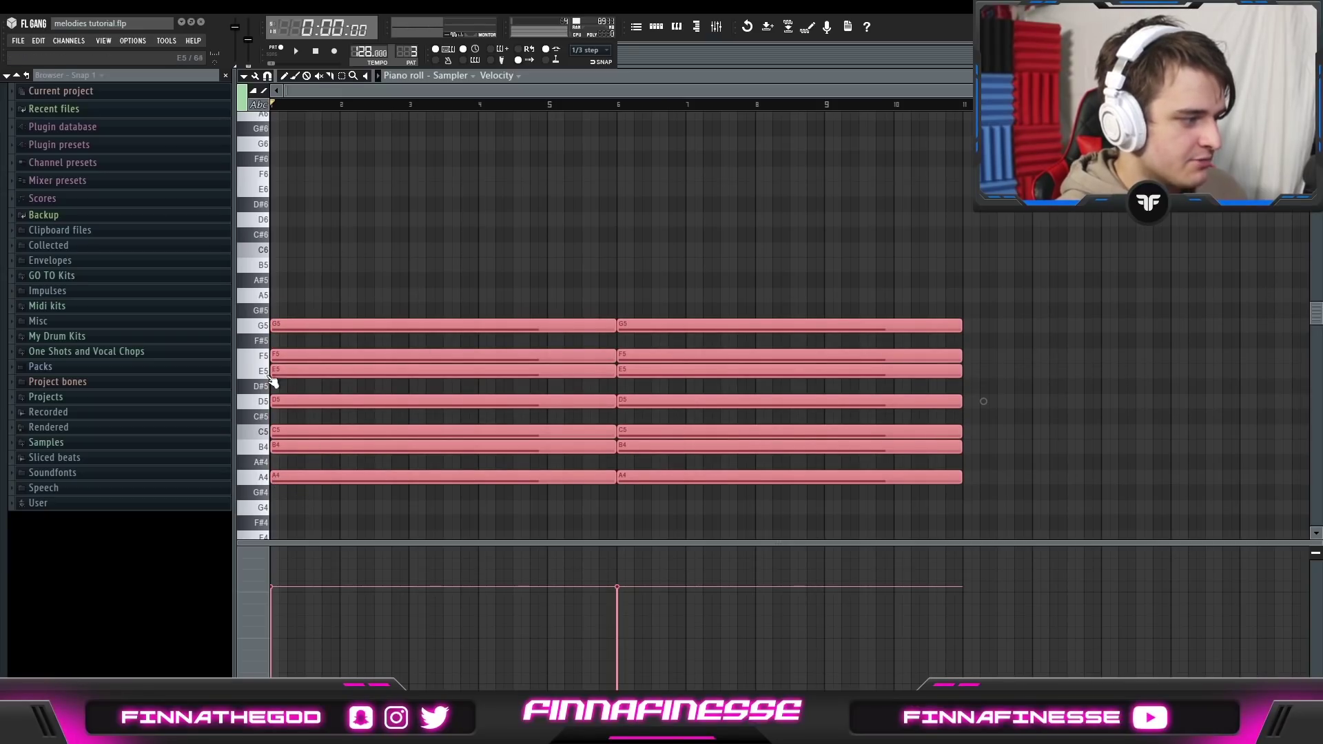
Mute the Sampler channel and open the piano roll of the Omnisphere #2 channel.
{"action": "left_click", "coordinate": [651, 25]}
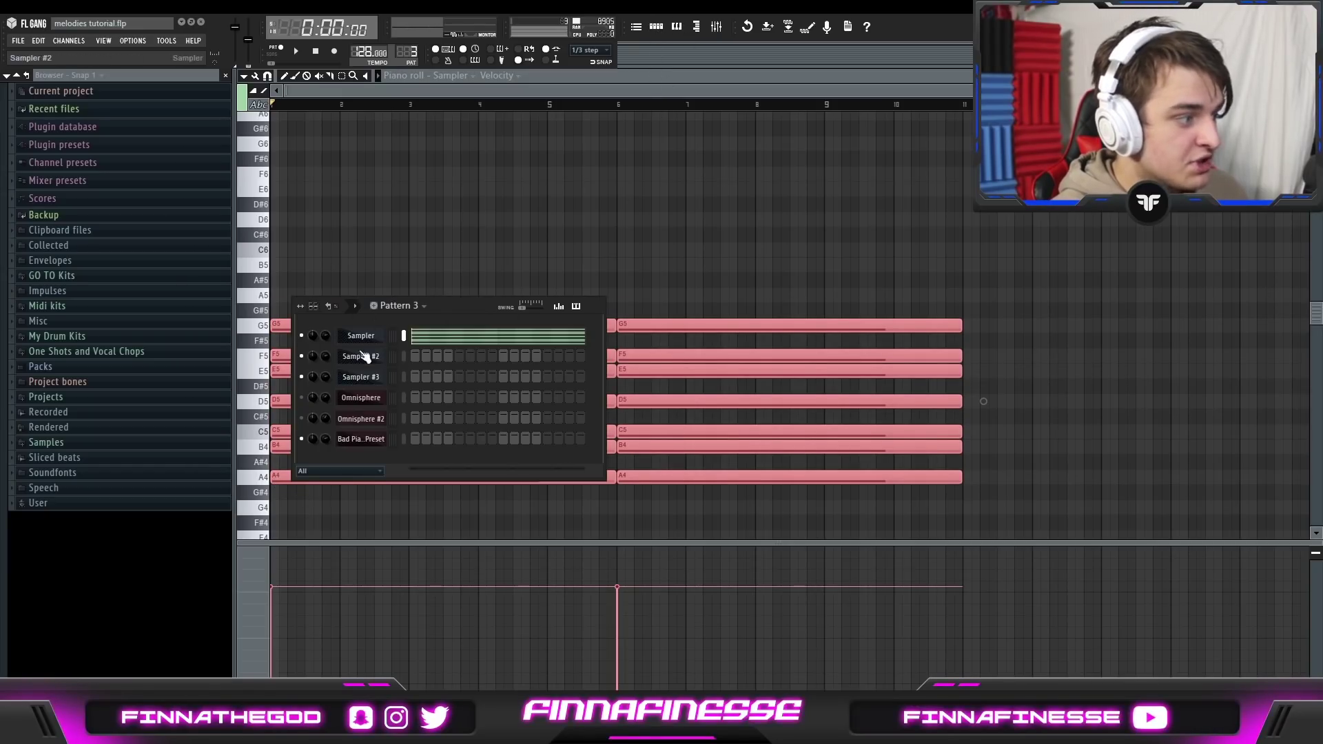
{"action": "left_click", "coordinate": [301, 336]}
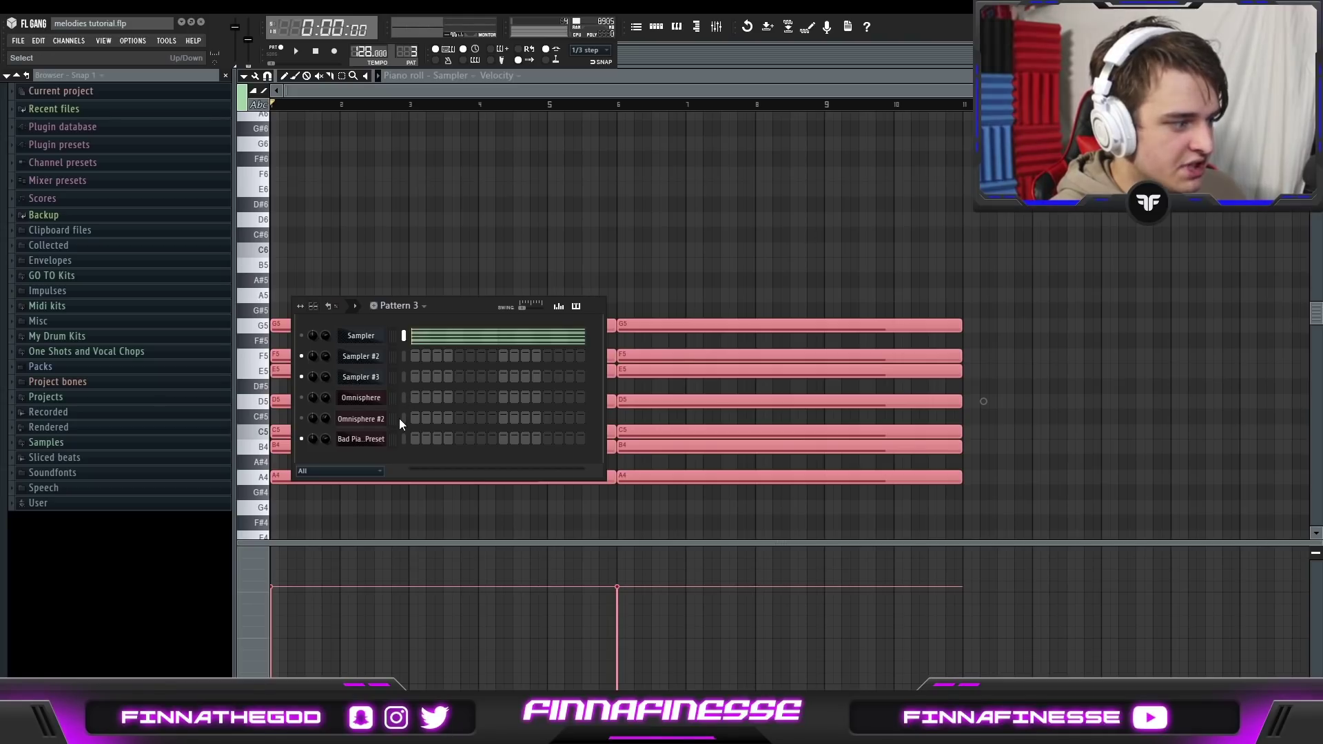
{"action": "left_click", "coordinate": [378, 443]}
{"action": "left_click", "coordinate": [409, 419]}
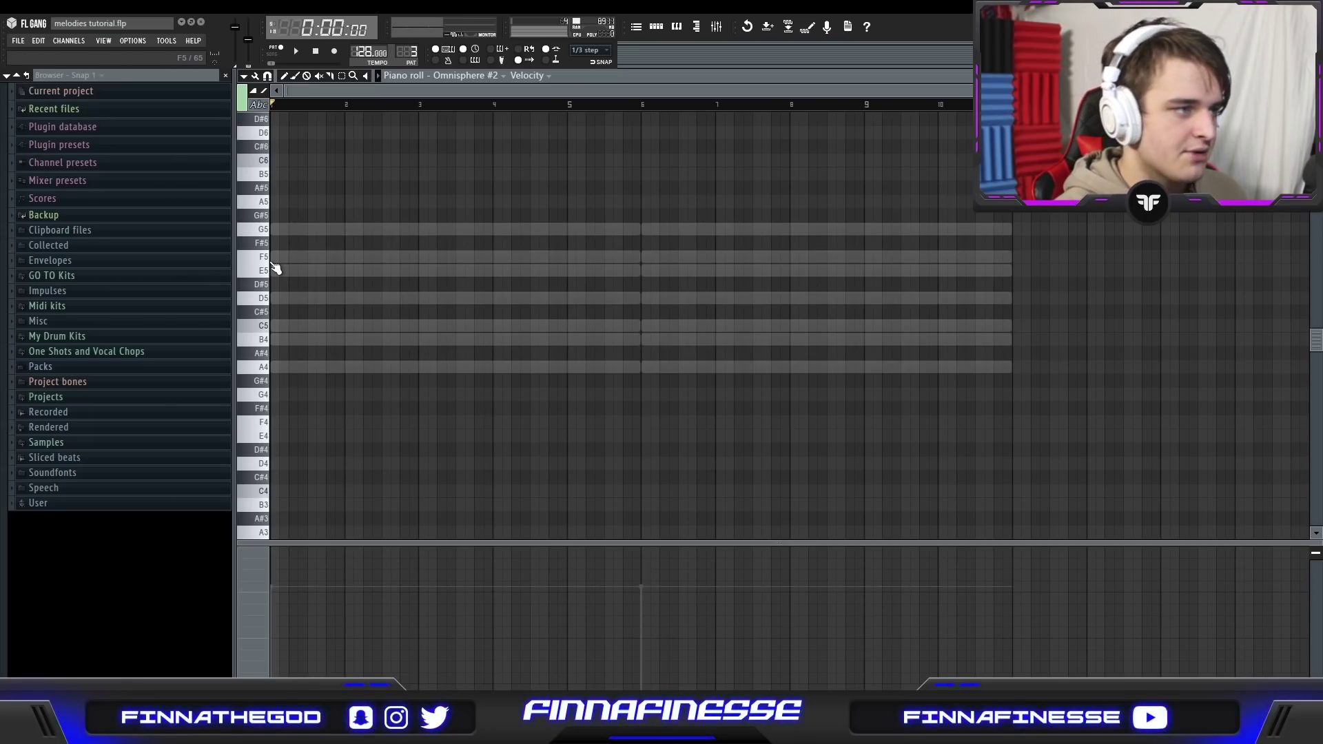
Switch to the Omnisphere piano roll and play back its opening chord, including the F4, G#4, C5 version.
{"action": "left_click", "coordinate": [662, 31]}
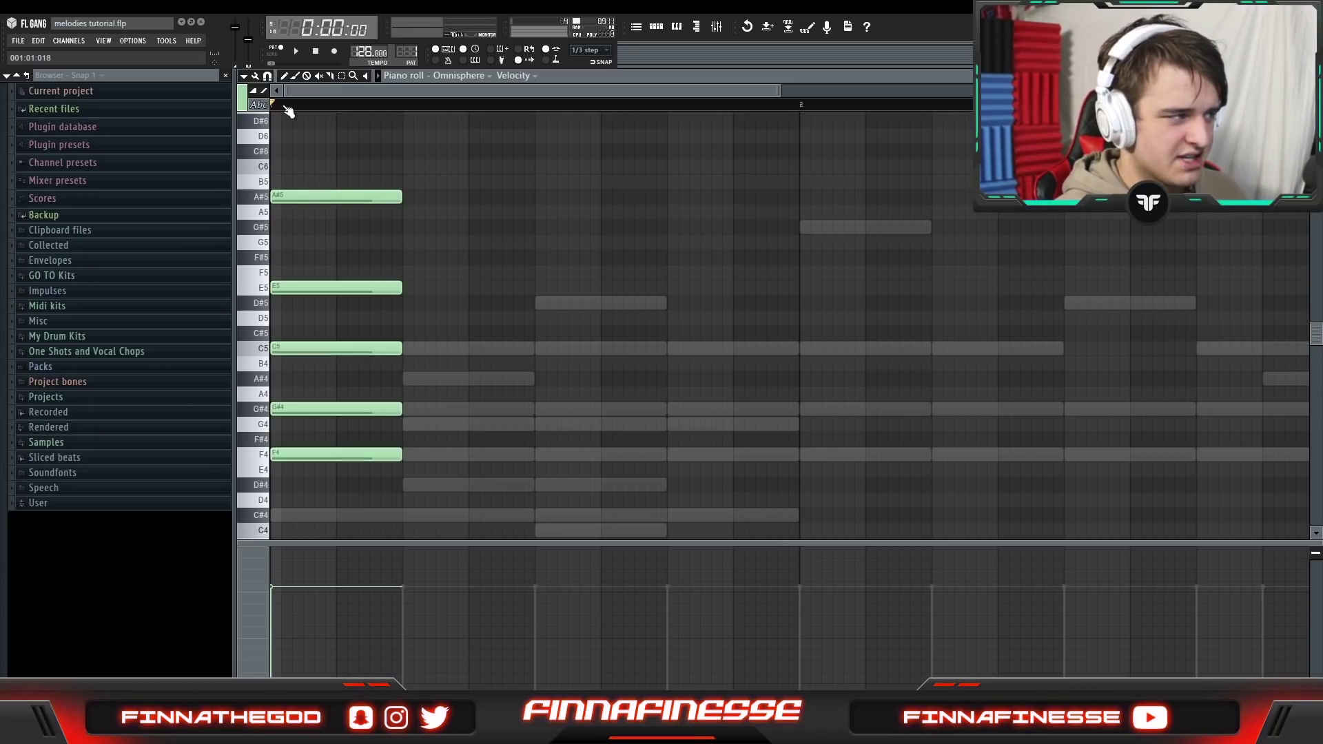
{"action": "key", "text": "space"}
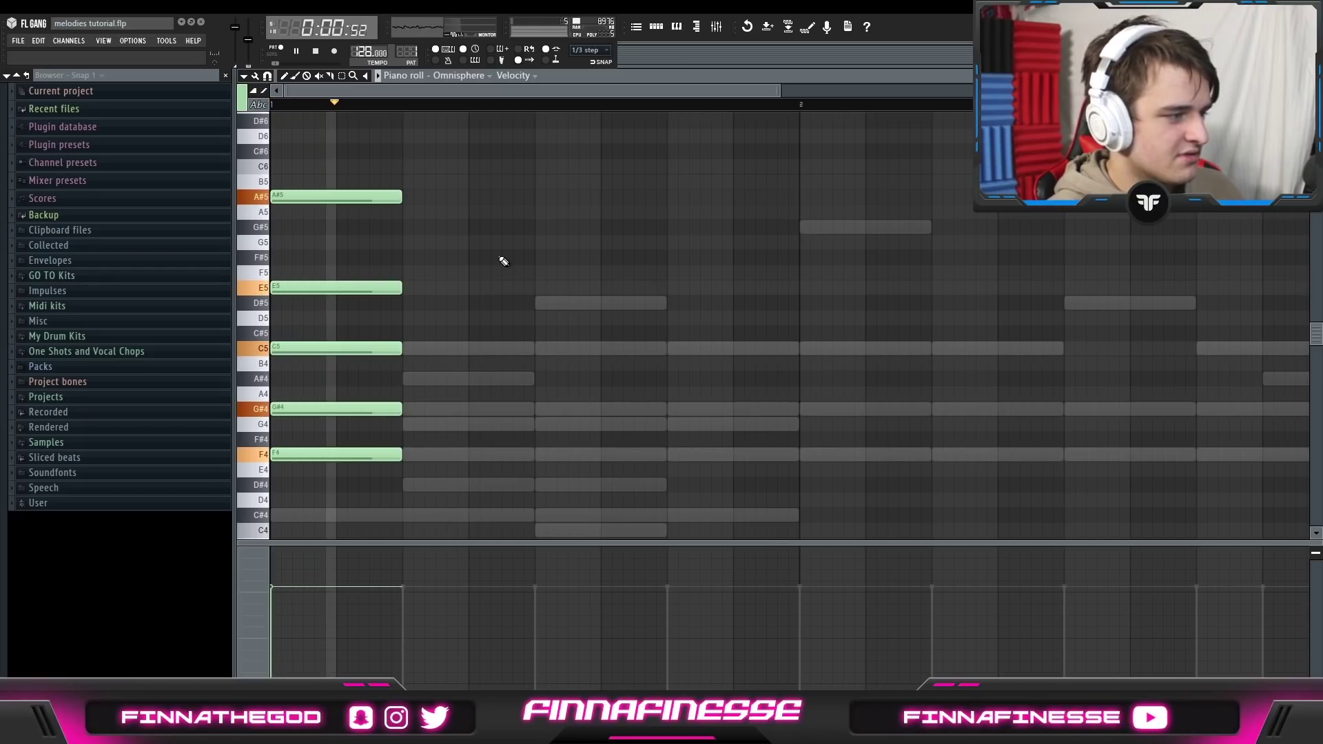
{"action": "key", "text": "space"}
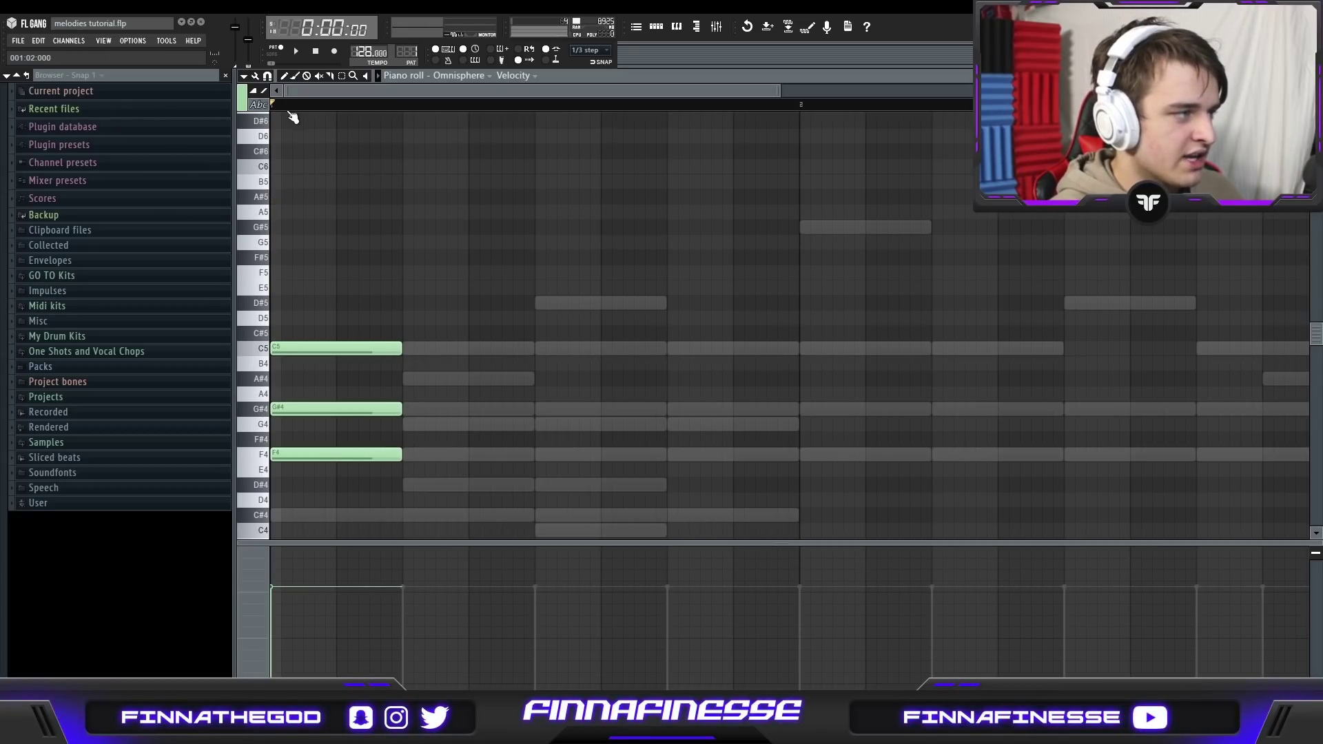
{"action": "key", "text": "space"}
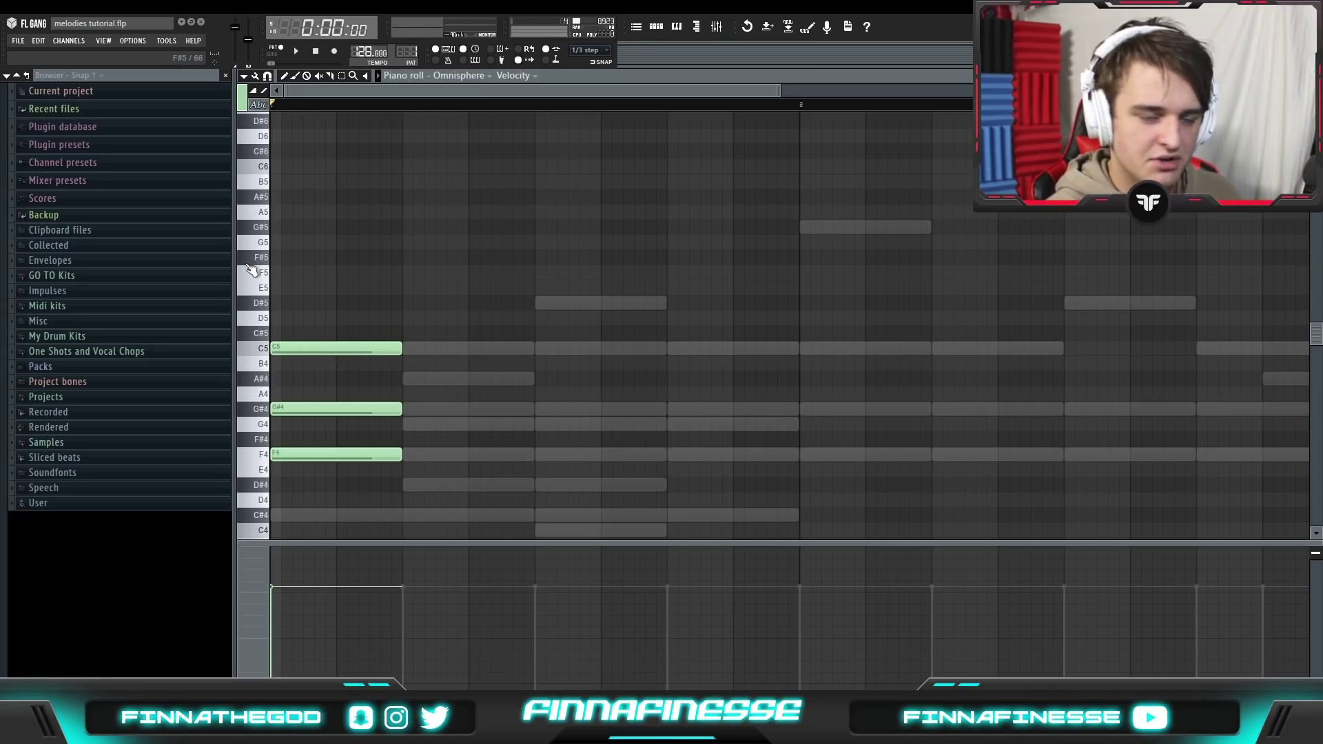
Duplicate the F4, G#4, C5 chord right after itself and lower the copy's G#4 to G4.
{"action": "scroll", "coordinate": [249, 269], "scroll_direction": "down", "scroll_amount": 1}
{"action": "key", "text": "ctrl+a"}
{"action": "key", "text": "ctrl+b"}
{"action": "key", "text": "ctrl+d"}
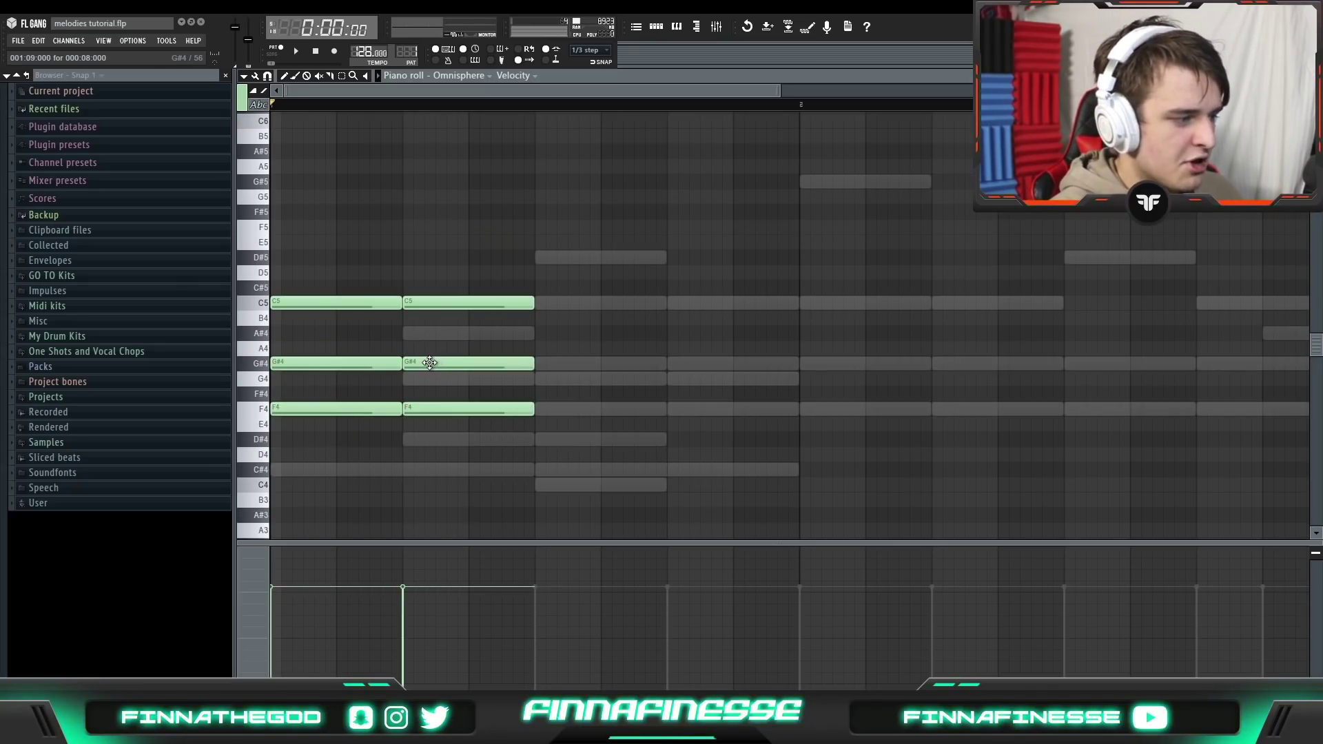
{"action": "left_click_drag", "start_coordinate": [429, 364], "coordinate": [429, 381]}
Duplicate both chords to fill the rest of bar 1 and play the result.
{"action": "key", "text": "ctrl+a"}
{"action": "key", "text": "ctrl+b"}
{"action": "key", "text": "ctrl+d"}
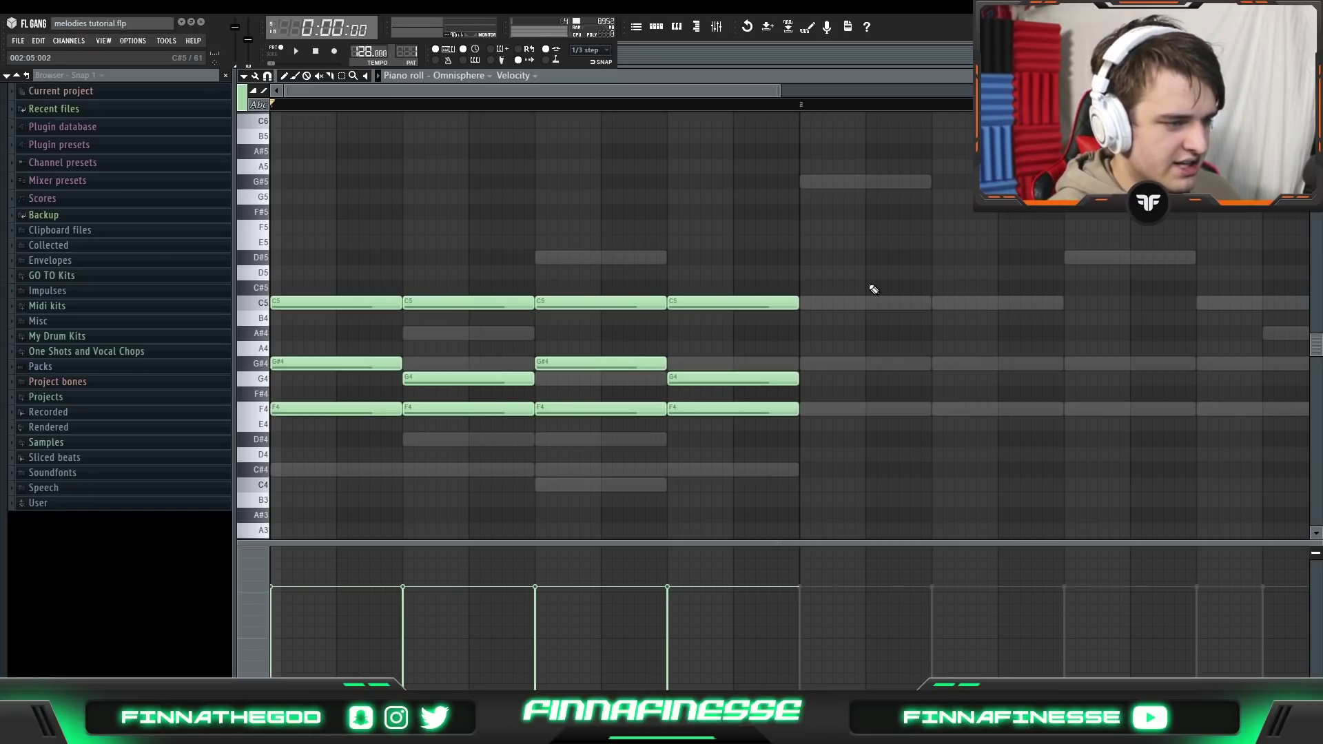
{"action": "key", "text": "space"}
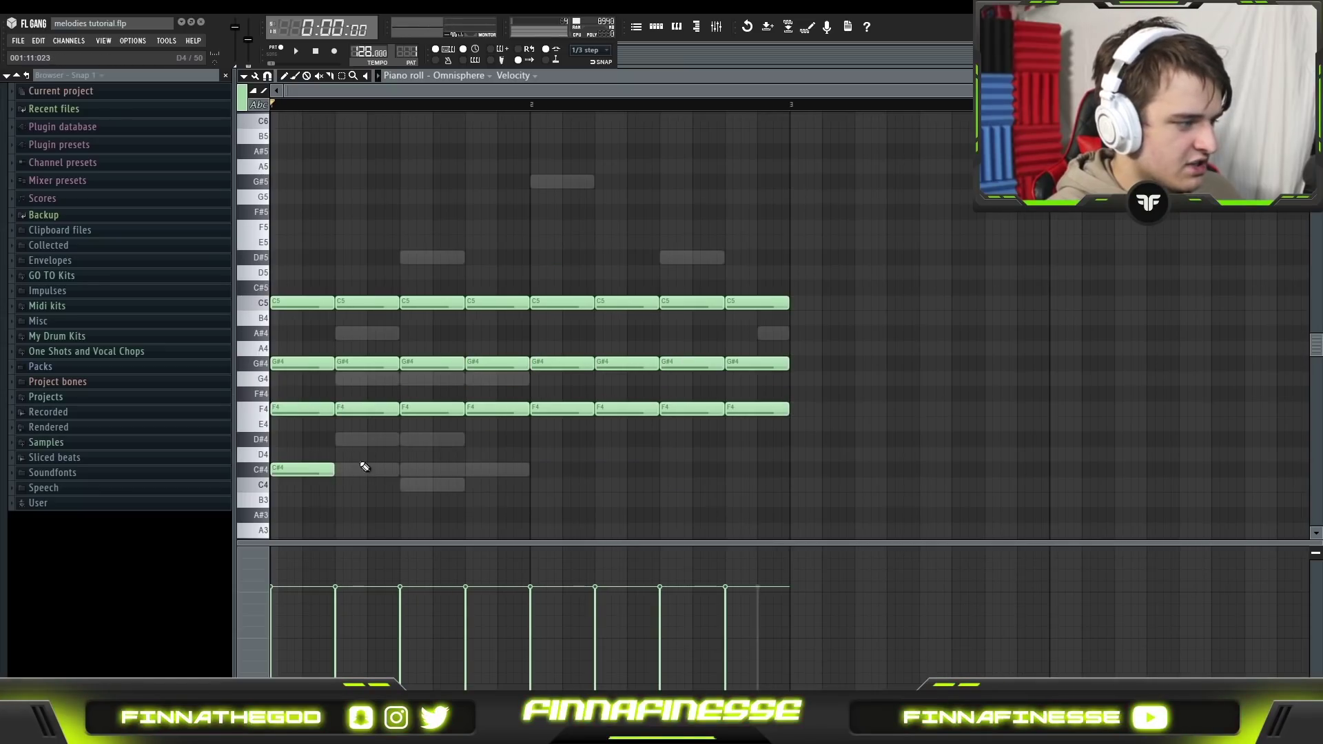
Add half-bar bass notes under the repeated chords during playback: two C#4 in bar 1 and two F3 in bar 2.
{"action": "left_click_drag", "start_coordinate": [334, 469], "coordinate": [399, 470]}
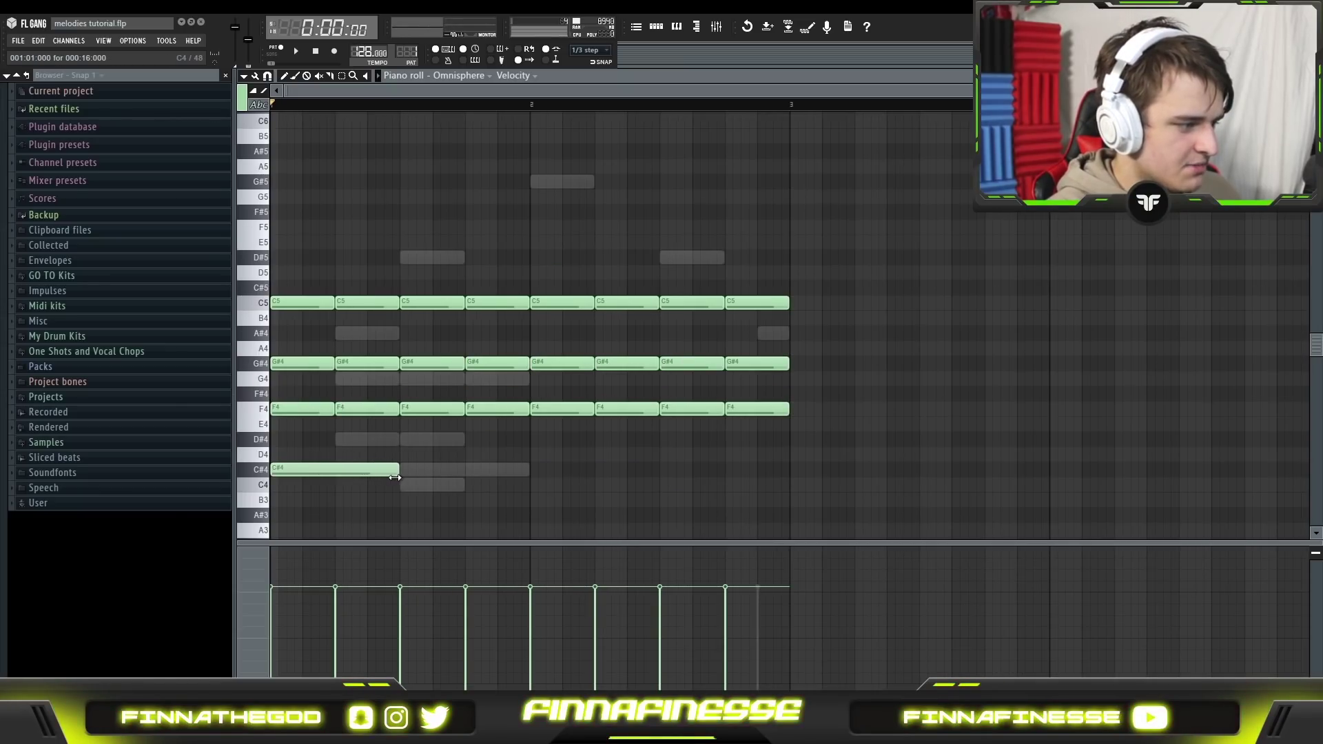
{"action": "scroll", "coordinate": [438, 450], "scroll_direction": "down", "scroll_amount": 3}
{"action": "key", "text": "space"}
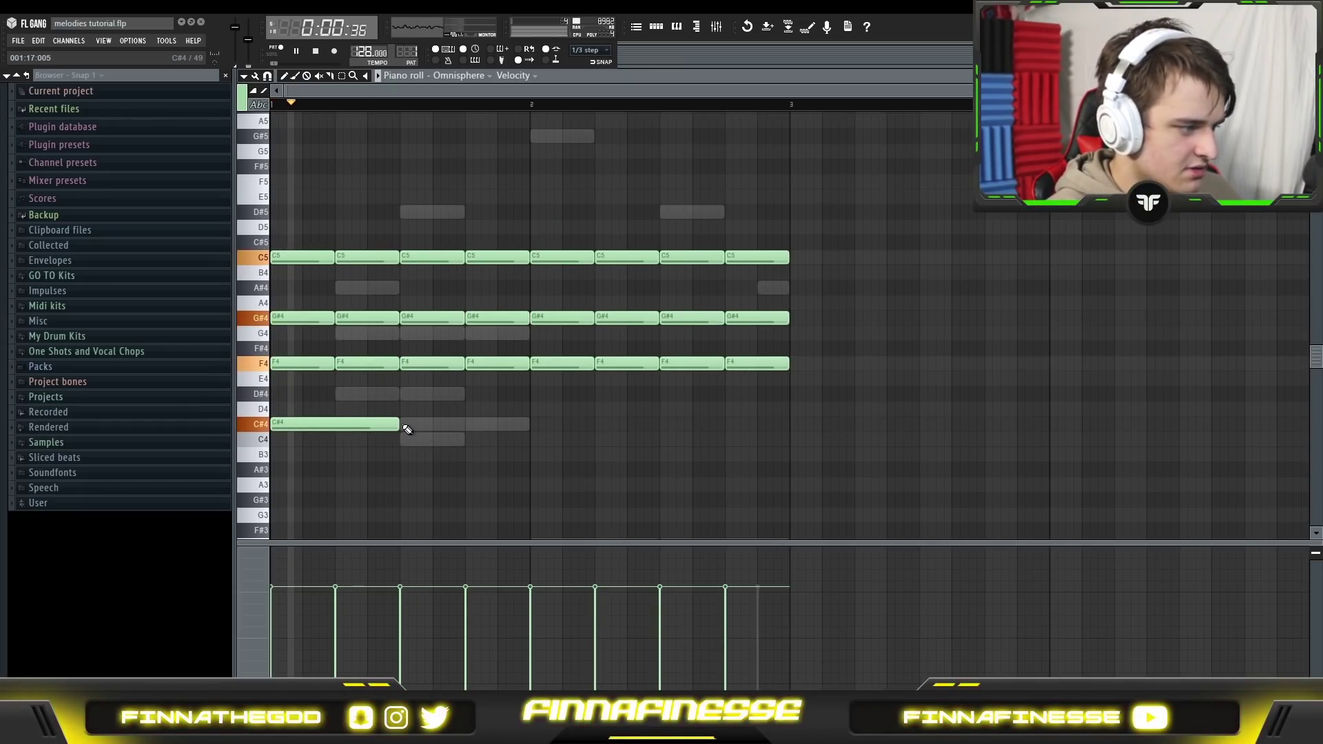
{"action": "left_click", "coordinate": [410, 428]}
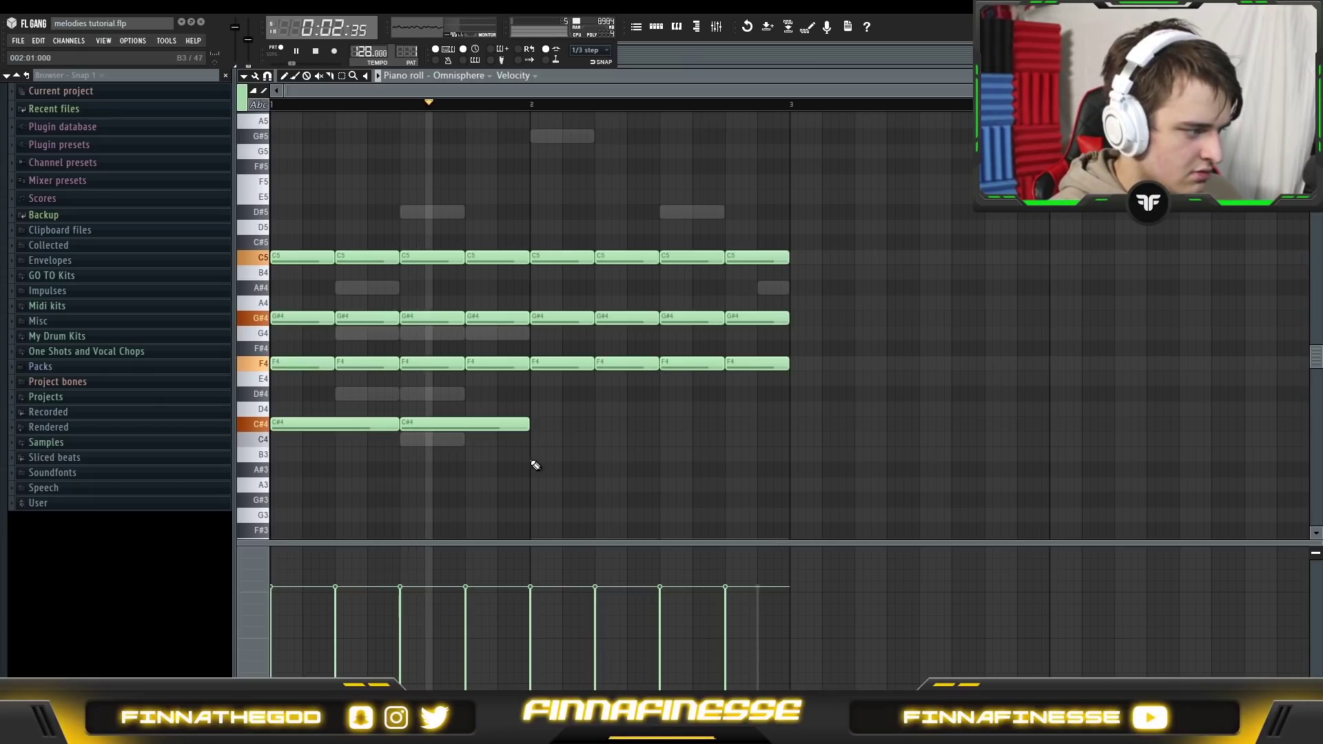
{"action": "left_click", "coordinate": [532, 485]}
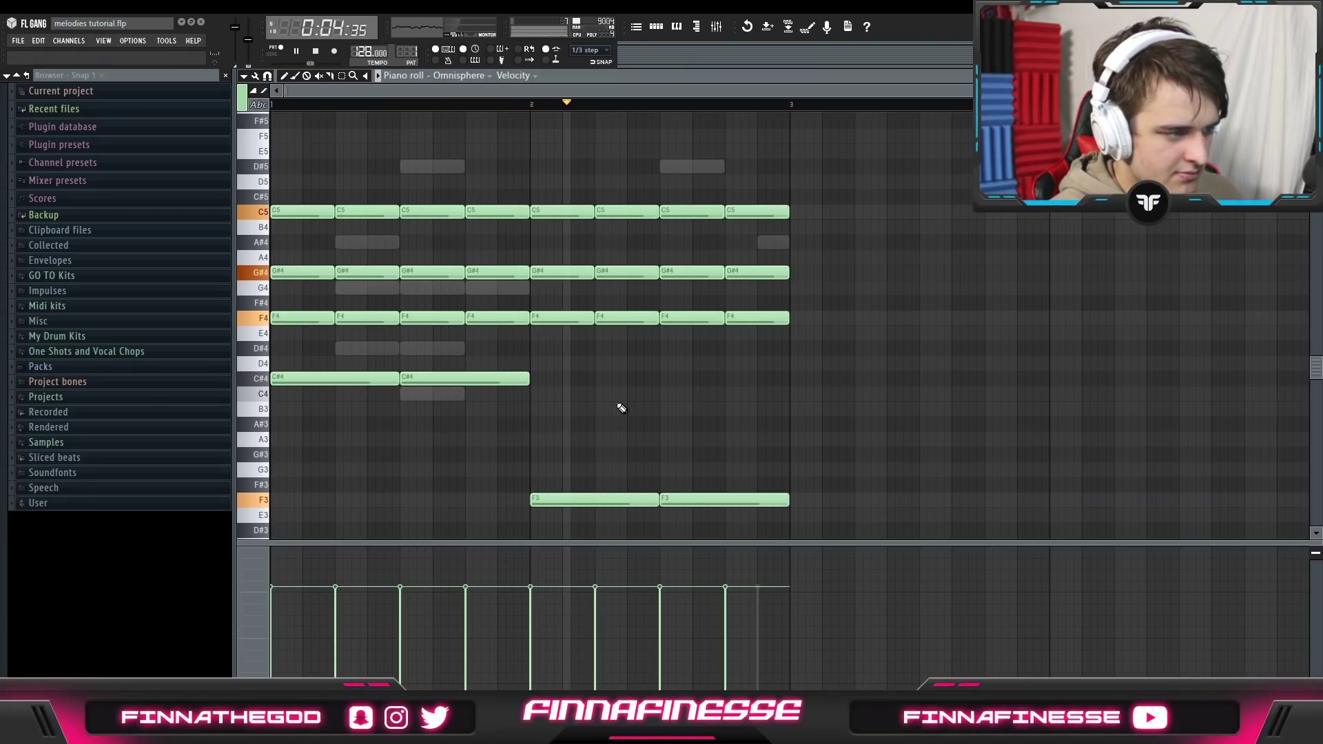
Try a half-bar D#5 note above the second half of bar 2, remove it and stop playback.
{"action": "left_click", "coordinate": [664, 168]}
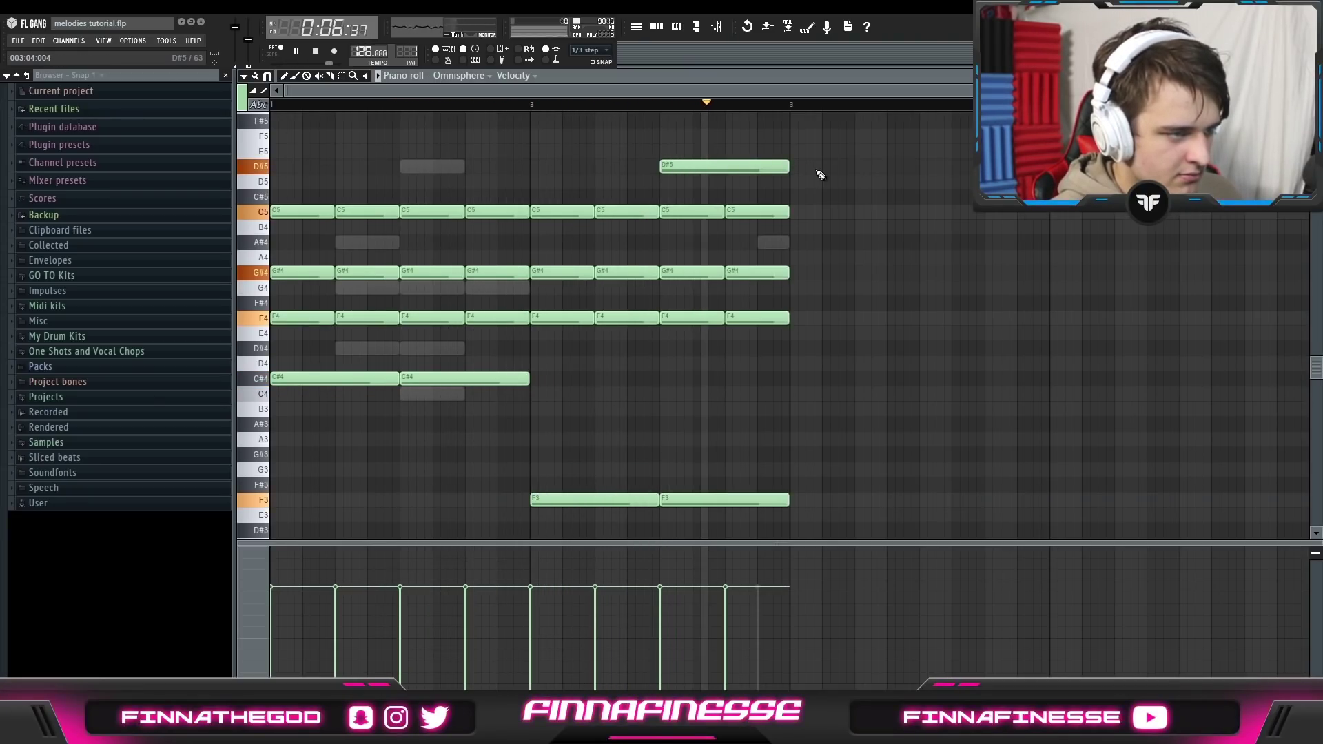
{"action": "right_click", "coordinate": [737, 168]}
{"action": "key", "text": "space"}
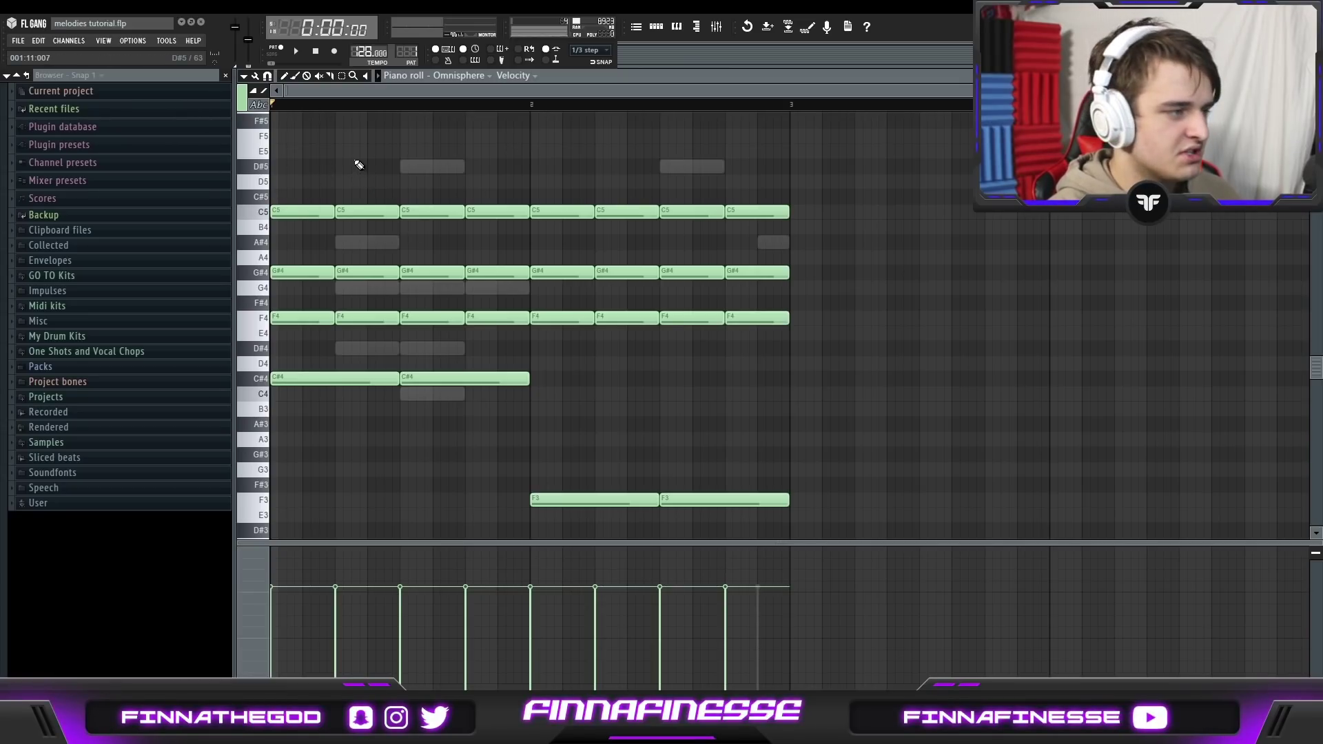
Delete the two C#4 and two F3 bass notes.
{"action": "right_click", "coordinate": [444, 382]}
{"action": "right_click", "coordinate": [321, 384]}
{"action": "right_click", "coordinate": [606, 500]}
{"action": "right_click", "coordinate": [728, 501]}
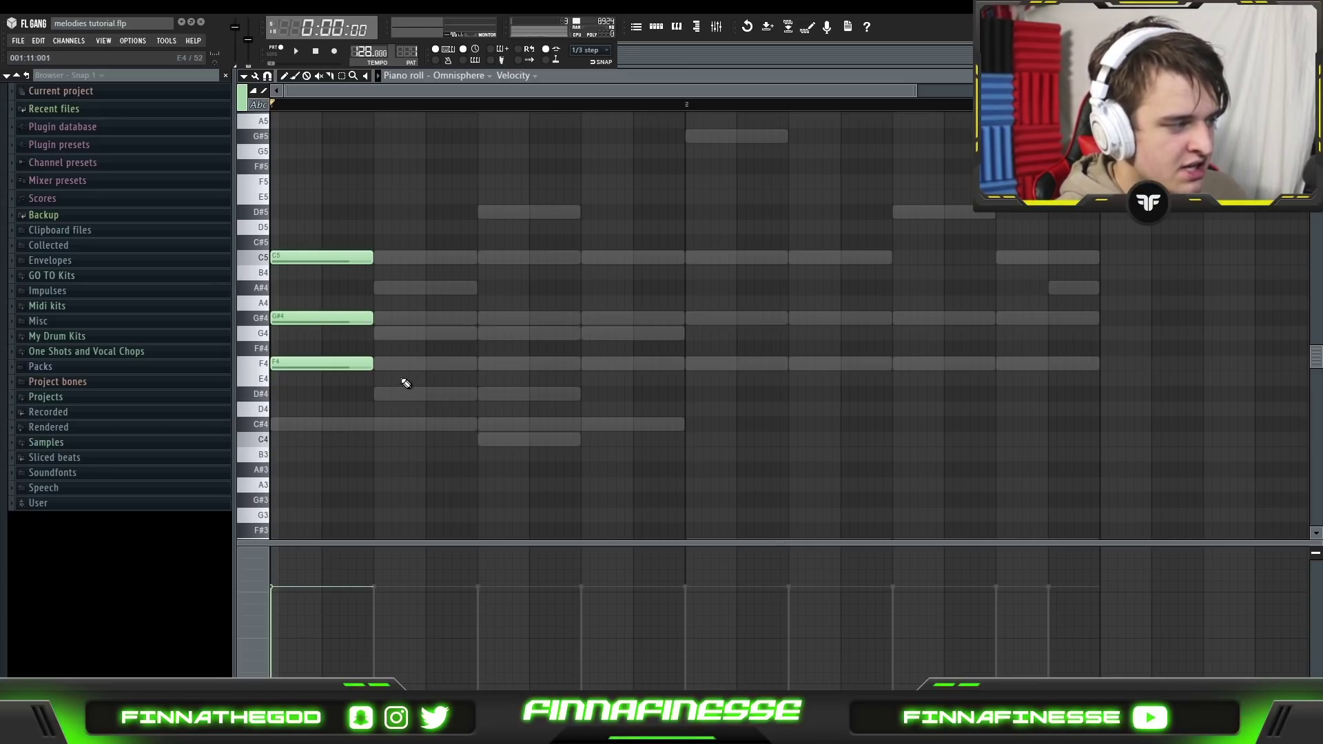
Build a second chord from D#4, G4 and A#4 right after the first chord and play it back.
{"action": "left_click_drag", "start_coordinate": [406, 383], "coordinate": [308, 207], "text": "ctrl"}
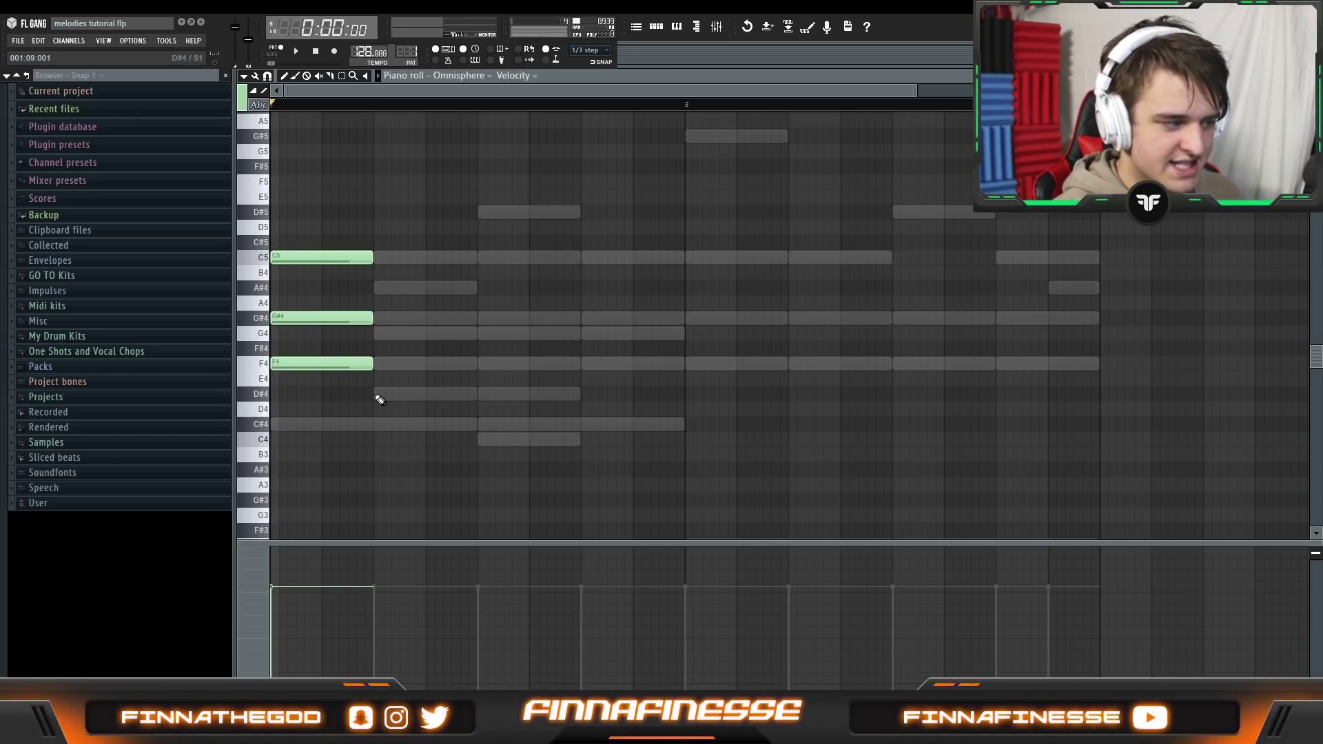
{"action": "left_click", "coordinate": [378, 396]}
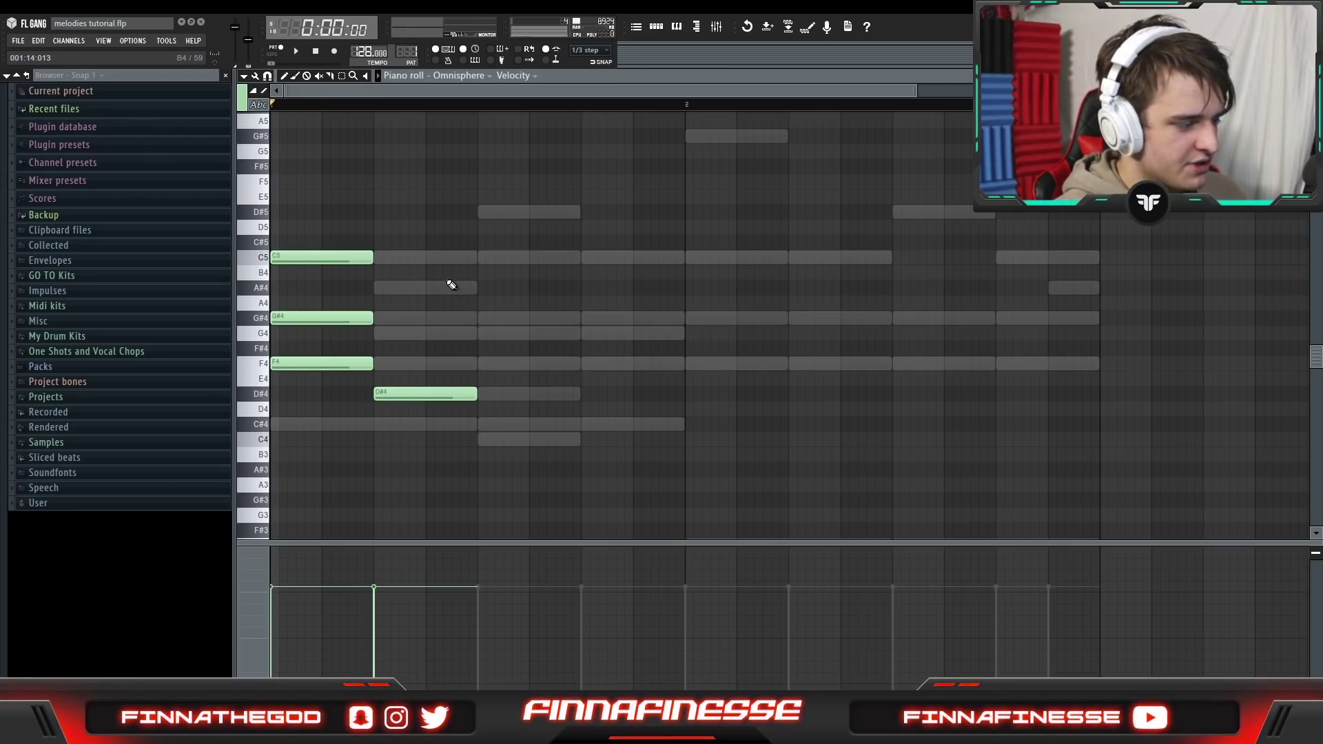
{"action": "key", "text": "space"}
{"action": "key", "text": "space"}
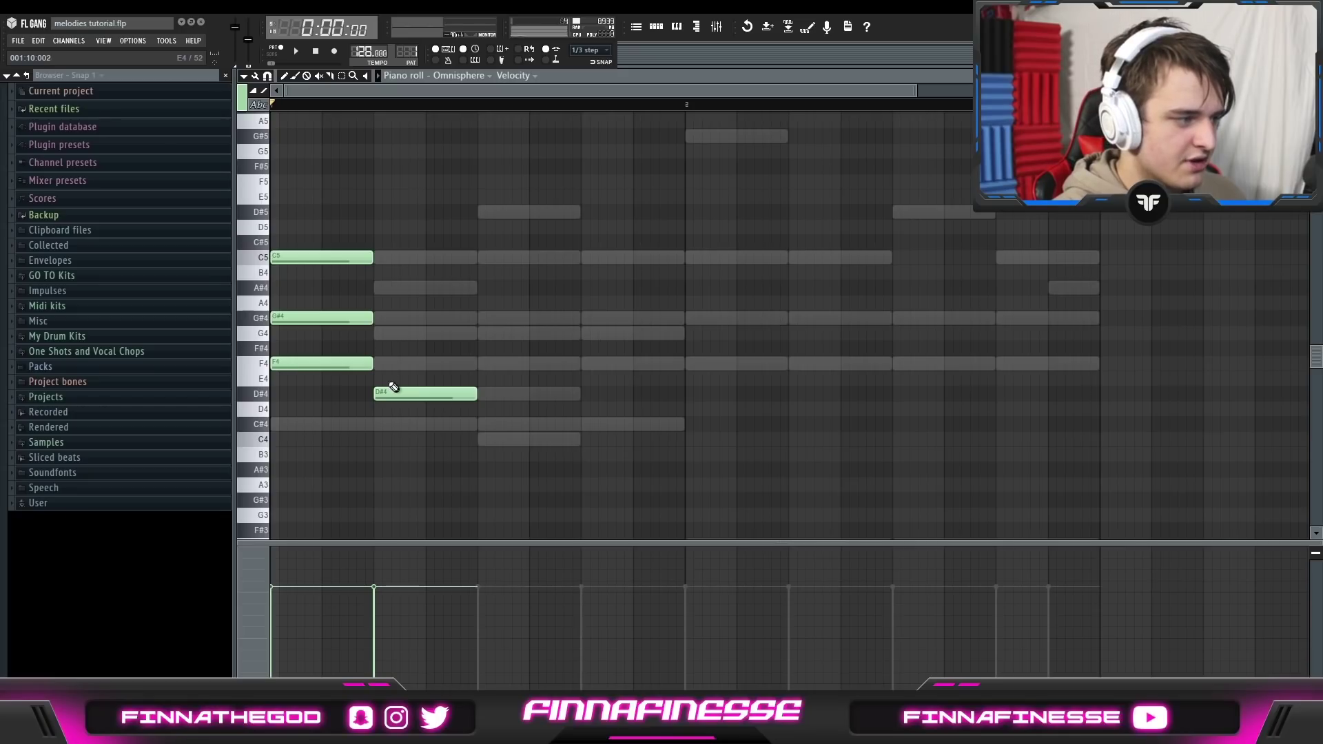
{"action": "left_click", "coordinate": [379, 334]}
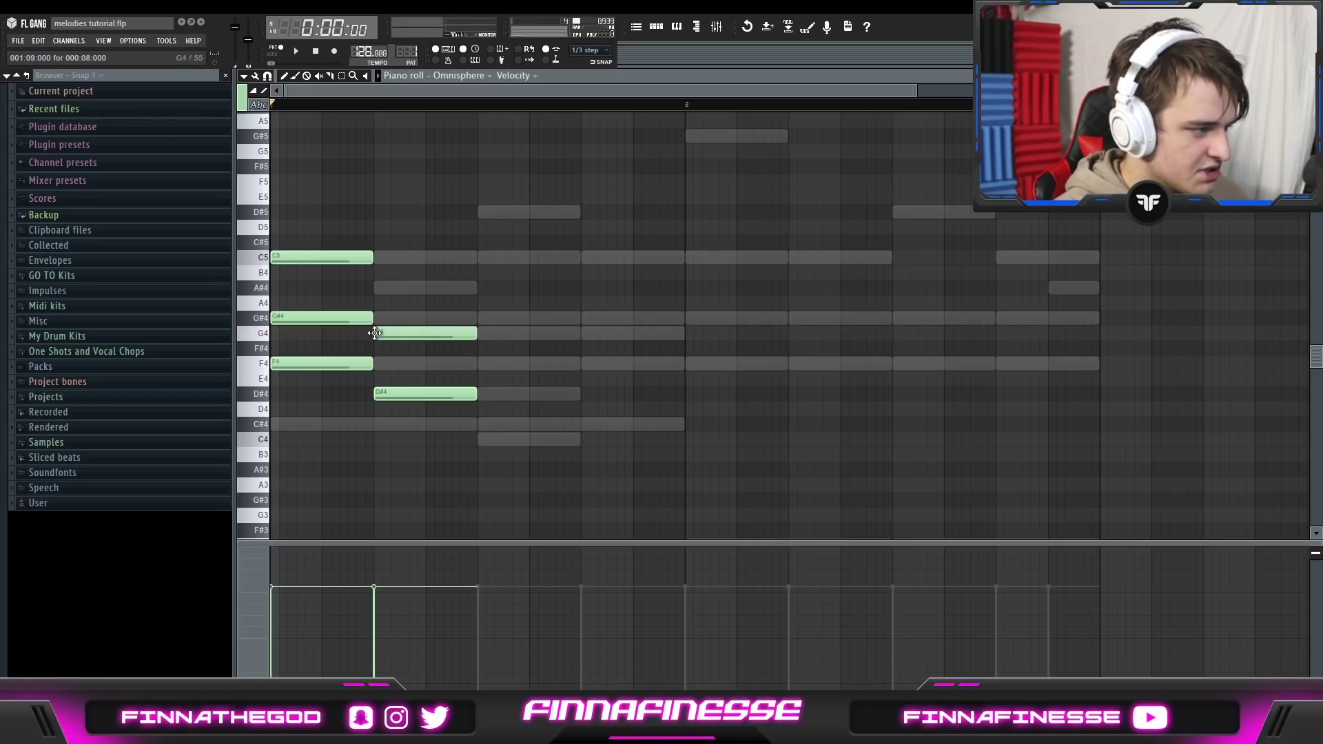
{"action": "left_click", "coordinate": [383, 288]}
{"action": "key", "text": "space"}
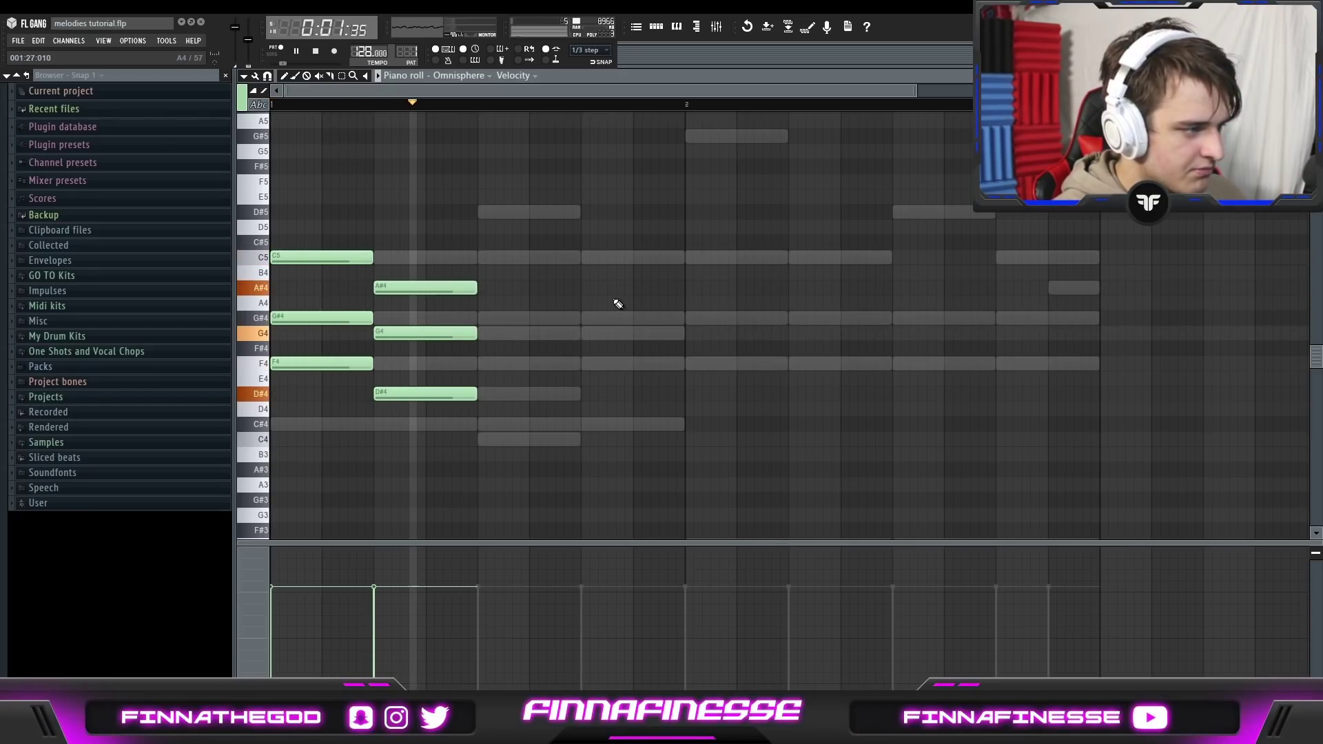
{"action": "key", "text": "space"}
Add a third chord made of C4, D#4 and G4 after the second one.
{"action": "left_click_drag", "start_coordinate": [430, 446], "coordinate": [424, 253]}
{"action": "left_click", "coordinate": [481, 439]}
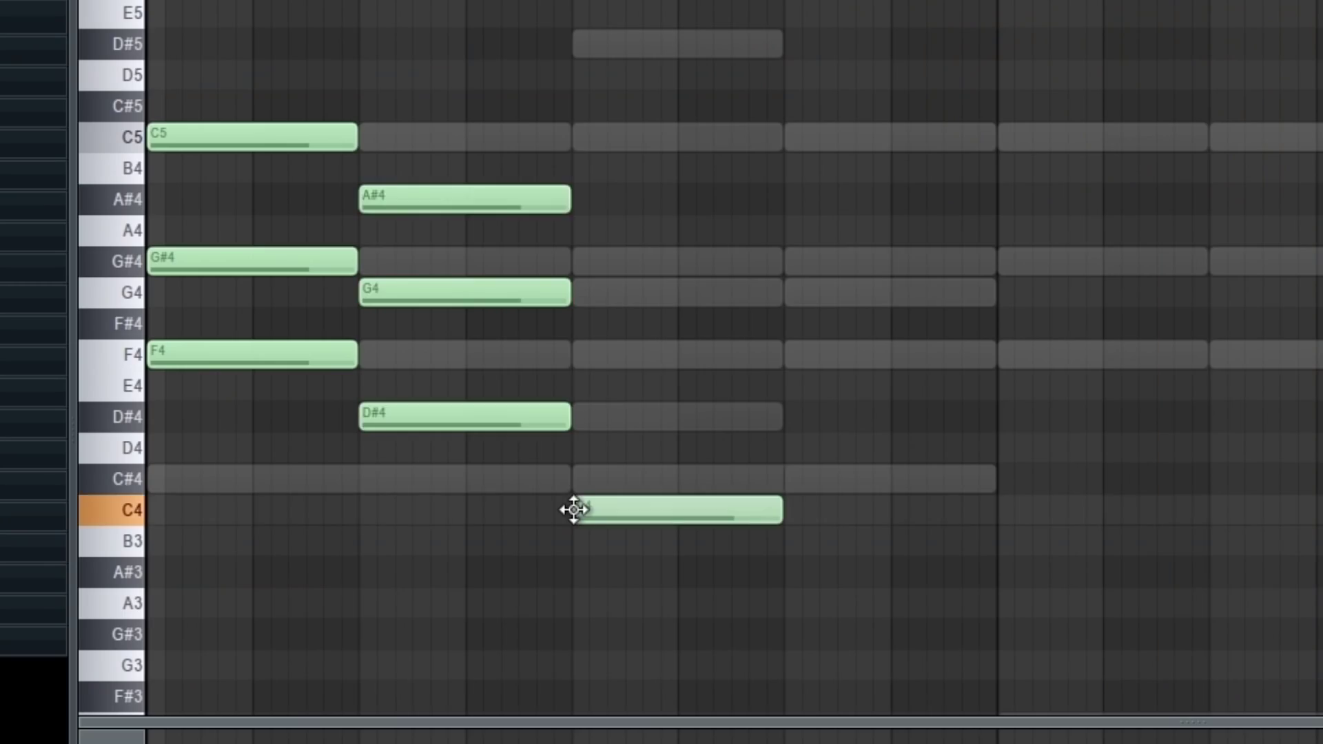
{"action": "left_click", "coordinate": [481, 398]}
{"action": "left_click", "coordinate": [576, 232]}
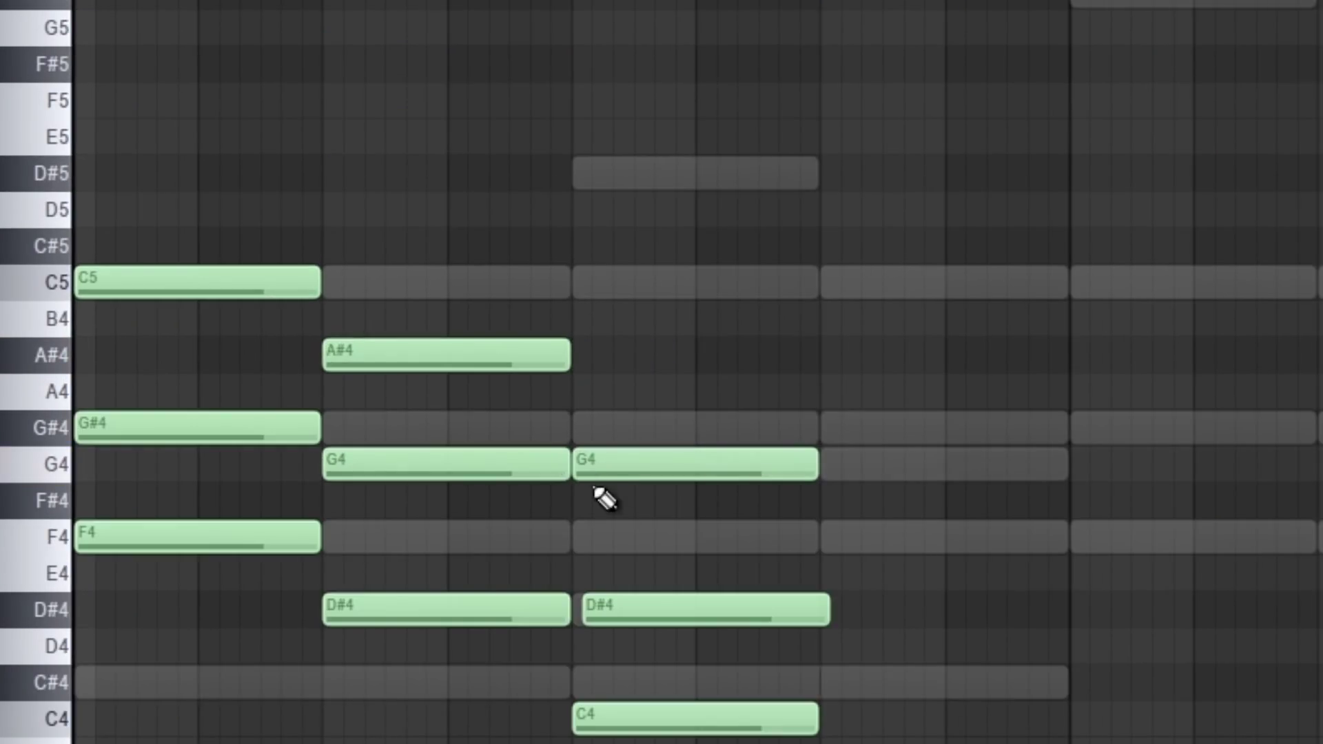
Add a fourth chord made of C#4, F4 and G#4 at the end of bar 1 and play the progression.
{"action": "left_click", "coordinate": [791, 437]}
{"action": "left_click", "coordinate": [793, 299]}
{"action": "left_click", "coordinate": [769, 389]}
{"action": "key", "text": "space"}
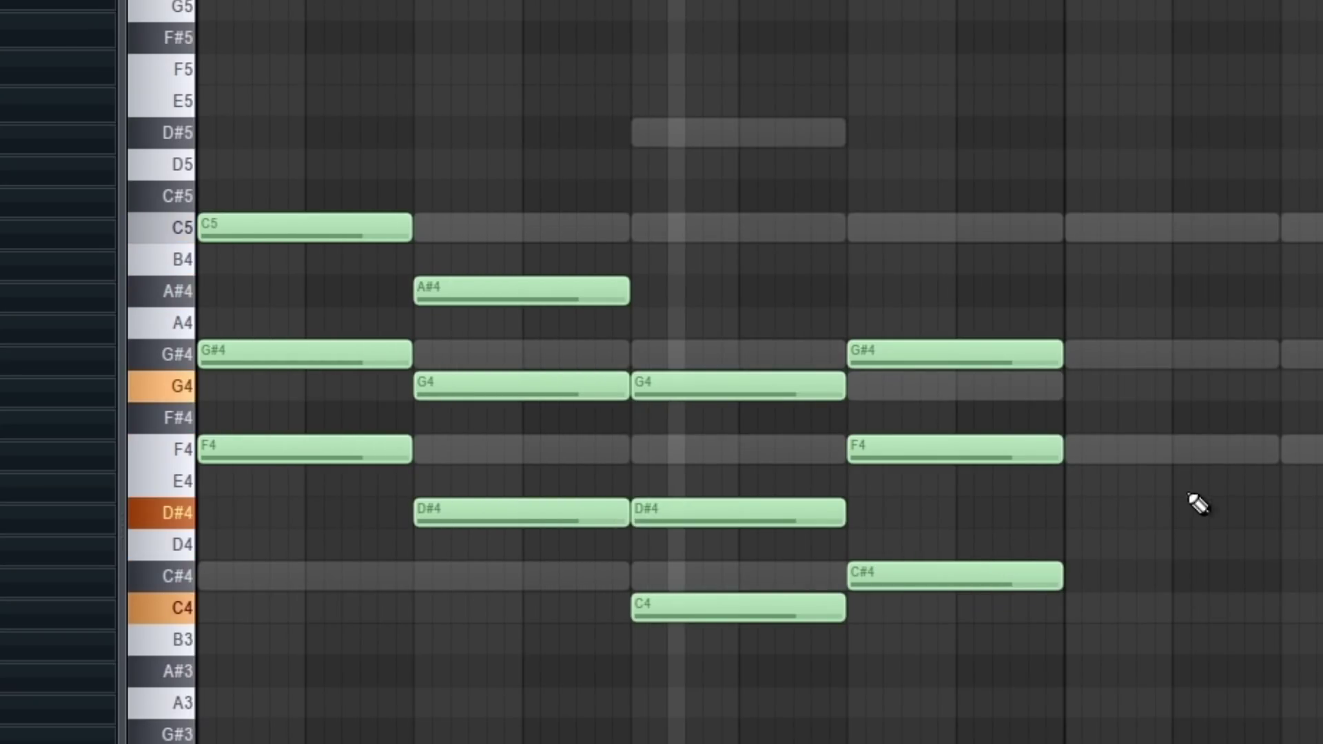
{"action": "key", "text": "space"}
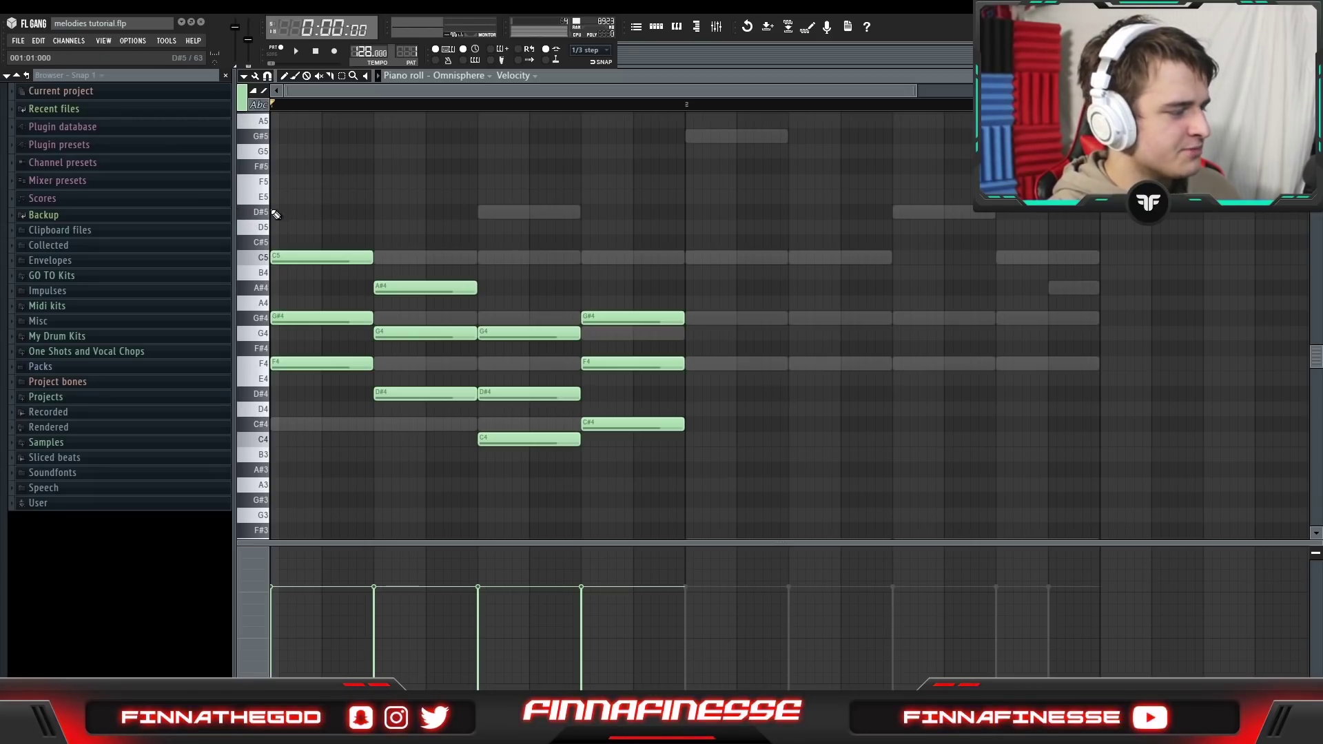
Delete the second, third and fourth chords, keeping only the F4, G#4, C5 chord.
{"action": "scroll", "coordinate": [367, 279], "scroll_direction": "up", "scroll_amount": 1}
{"action": "mouse_move", "coordinate": [420, 330]}
{"action": "left_mouse_down"}
{"action": "mouse_move", "coordinate": [638, 324]}
{"action": "mouse_move", "coordinate": [598, 346]}
{"action": "mouse_move", "coordinate": [603, 469]}
{"action": "left_mouse_up"}
{"action": "scroll", "coordinate": [265, 257], "scroll_direction": "up", "scroll_amount": 2}
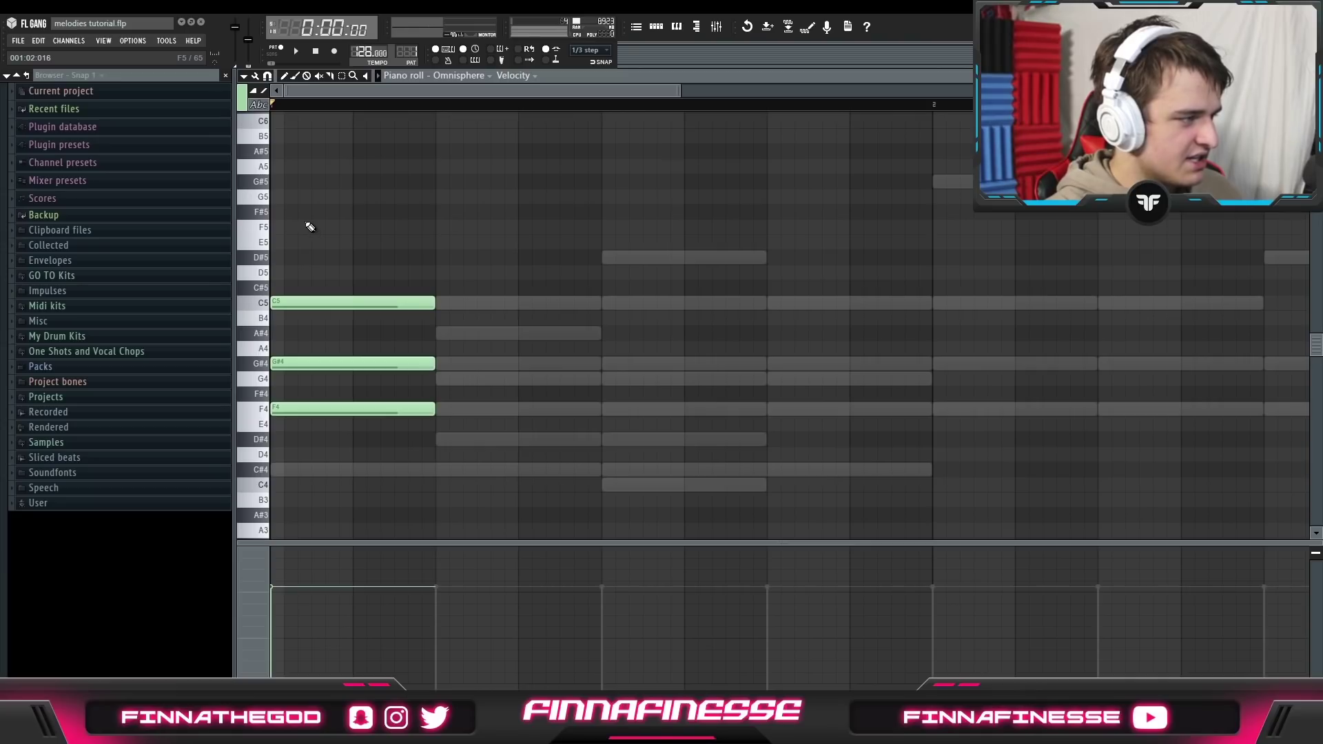
Place an F5 melody note above the first chord, starting on the second beat of bar 1.
{"action": "left_click", "coordinate": [356, 228]}
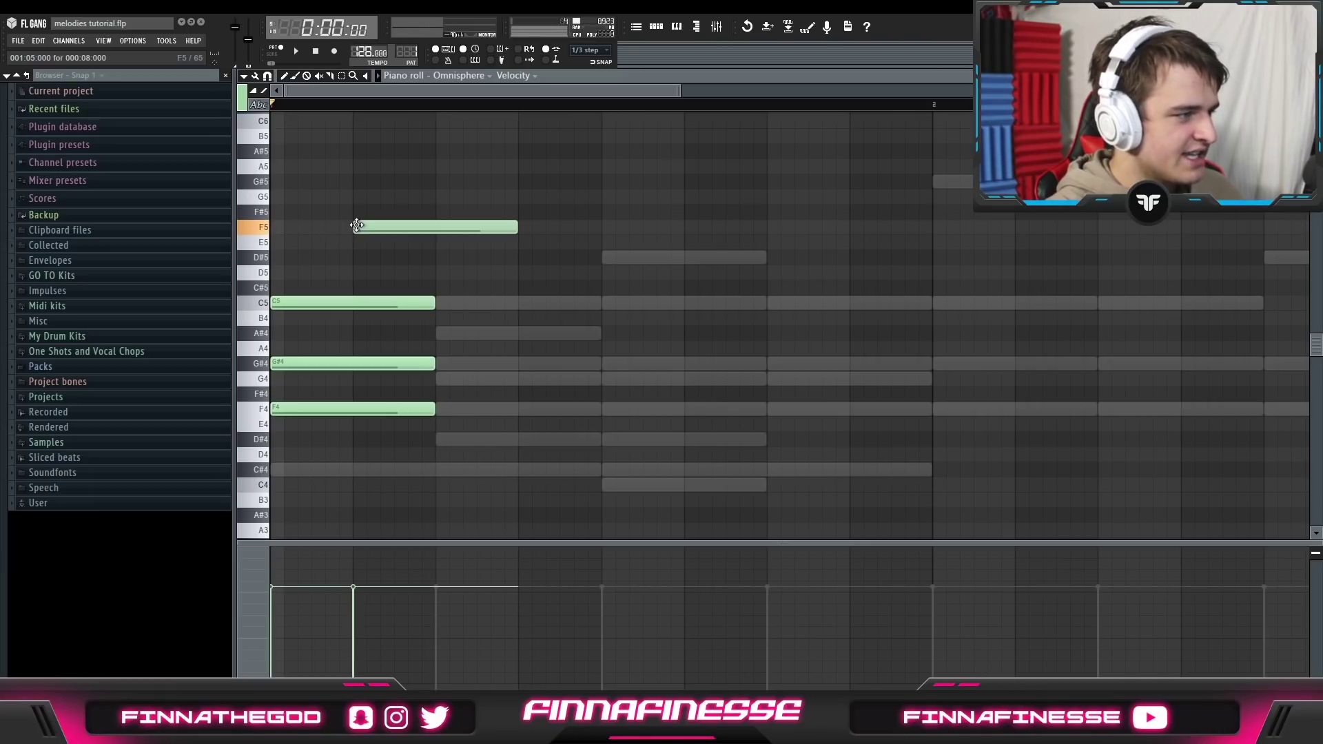
{"action": "left_click", "coordinate": [404, 166]}
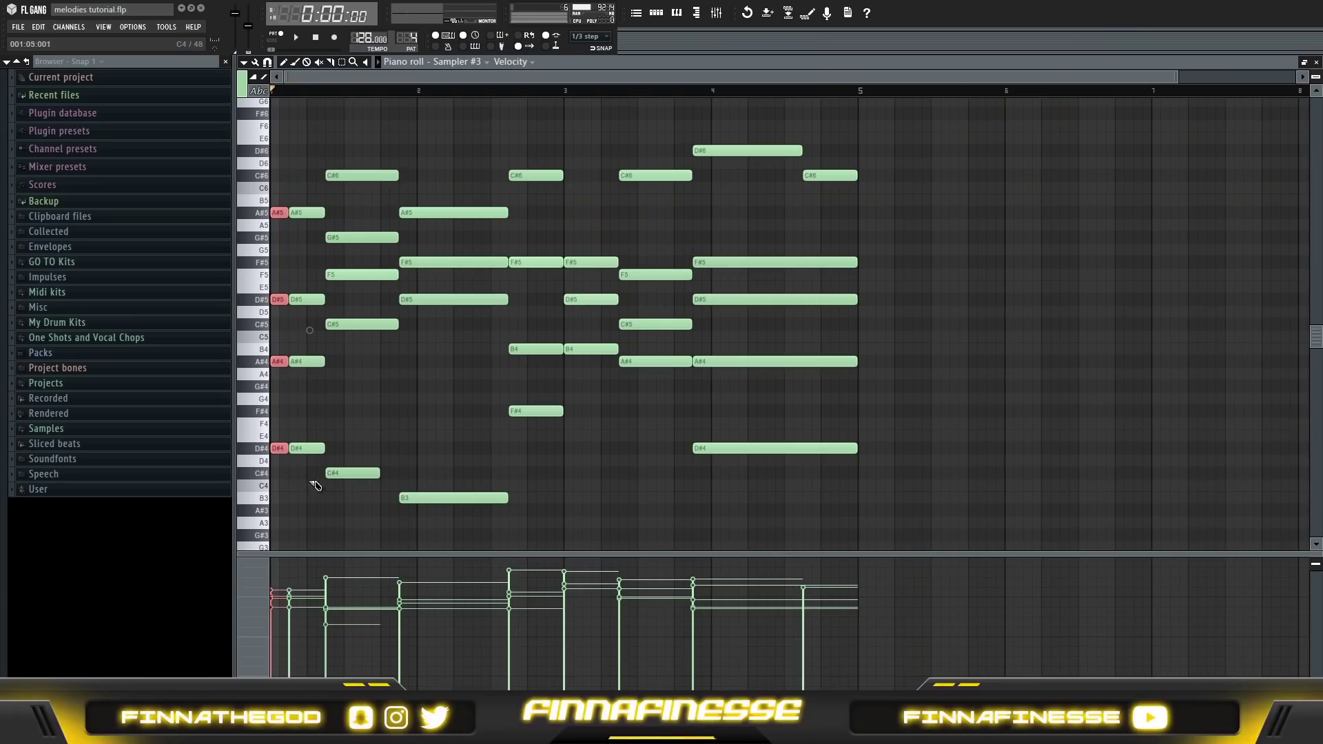
Slice the second chord of the Sampler #3 pattern shortly after its start and cut its G#5 note again near its end.
{"action": "left_click_drag", "start_coordinate": [347, 495], "coordinate": [347, 117]}
{"action": "left_click_drag", "start_coordinate": [379, 215], "coordinate": [380, 253]}
Slice the third chord near its end and delete the short A#5, F#5 and B3 tails.
{"action": "left_click_drag", "start_coordinate": [490, 179], "coordinate": [491, 509]}
{"action": "right_click", "coordinate": [499, 213]}
{"action": "right_click", "coordinate": [499, 262]}
{"action": "right_click", "coordinate": [498, 498]}
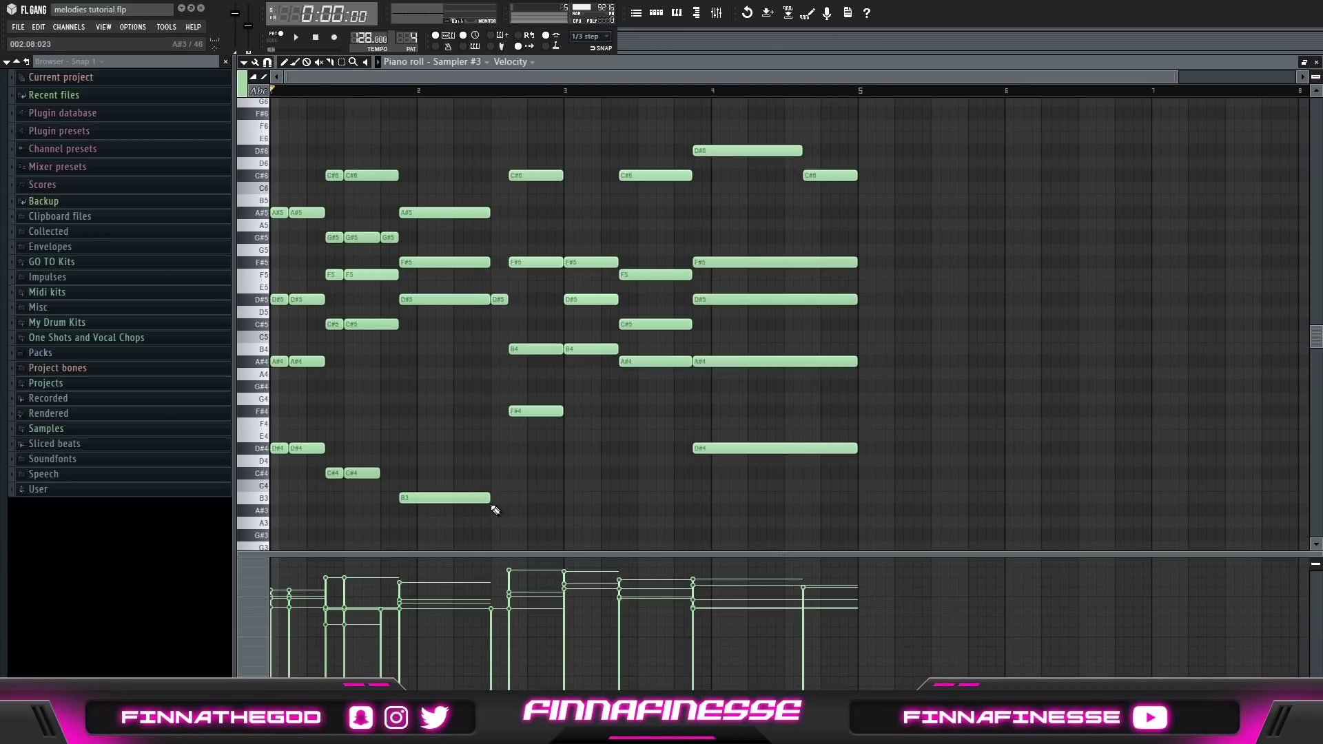
Slice the F#5, D#5 and B4 chord at the start of bar 3 shortly after its beginning.
{"action": "left_click_drag", "start_coordinate": [583, 257], "coordinate": [583, 414]}
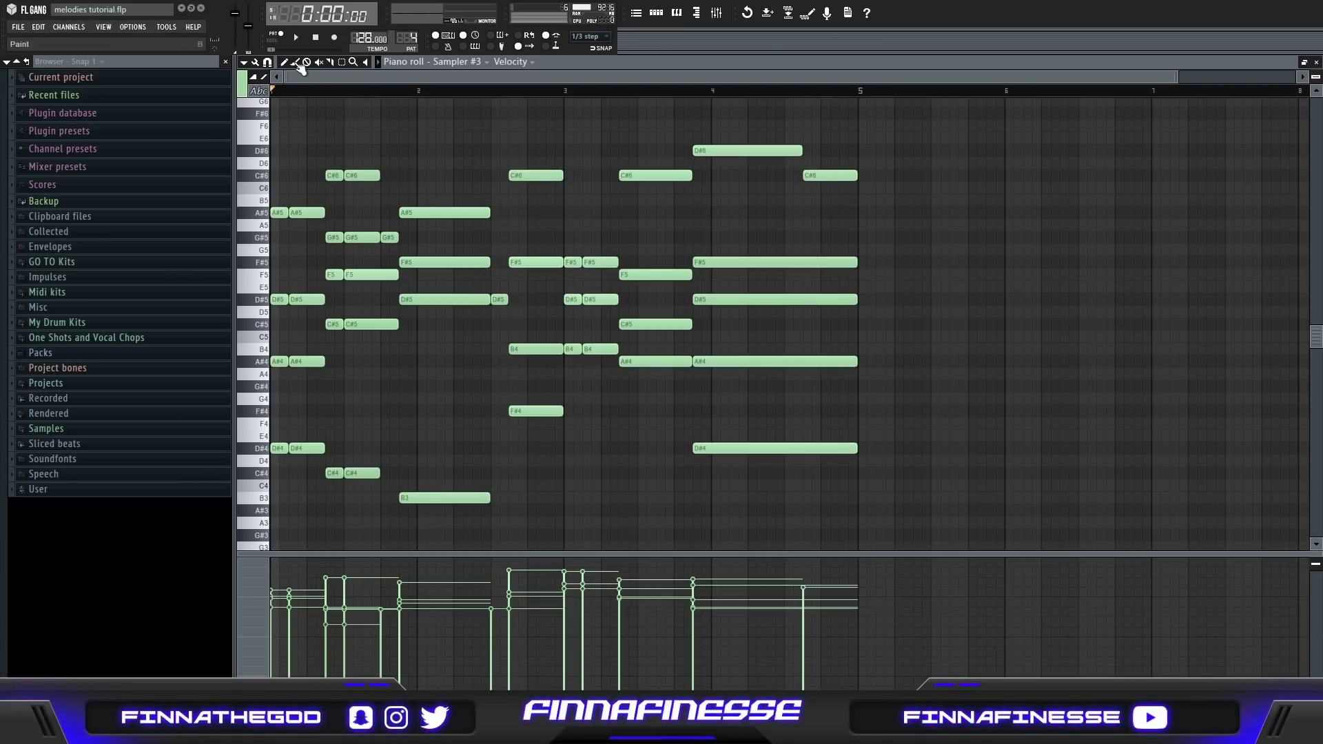
Slice the C#6, F5, C#5 and A#4 chord in bar 3 shortly after its start, recut C#5, and shorten F5 and C#6.
{"action": "left_click_drag", "start_coordinate": [640, 141], "coordinate": [645, 405]}
{"action": "left_click", "coordinate": [284, 62]}
{"action": "left_click_drag", "start_coordinate": [675, 315], "coordinate": [673, 362]}
{"action": "left_click_drag", "start_coordinate": [690, 275], "coordinate": [673, 275]}
{"action": "left_click_drag", "start_coordinate": [690, 177], "coordinate": [674, 179]}
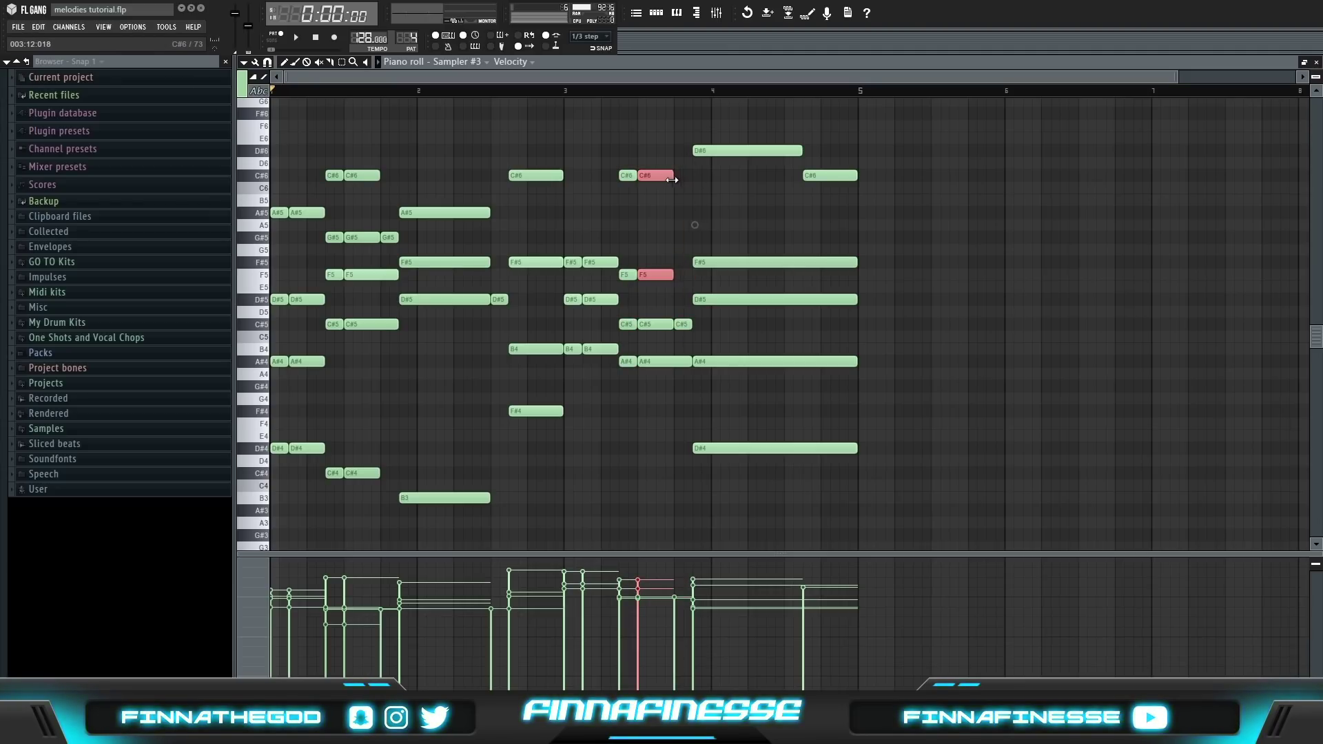
Turn the last C#6 into three short repeated notes and trim the starts of the long A#5 and D#6 to bars 2 and 4.
{"action": "left_click_drag", "start_coordinate": [856, 178], "coordinate": [820, 178]}
{"action": "left_click", "coordinate": [830, 176]}
{"action": "left_click", "coordinate": [848, 175]}
{"action": "left_click_drag", "start_coordinate": [400, 212], "coordinate": [418, 212]}
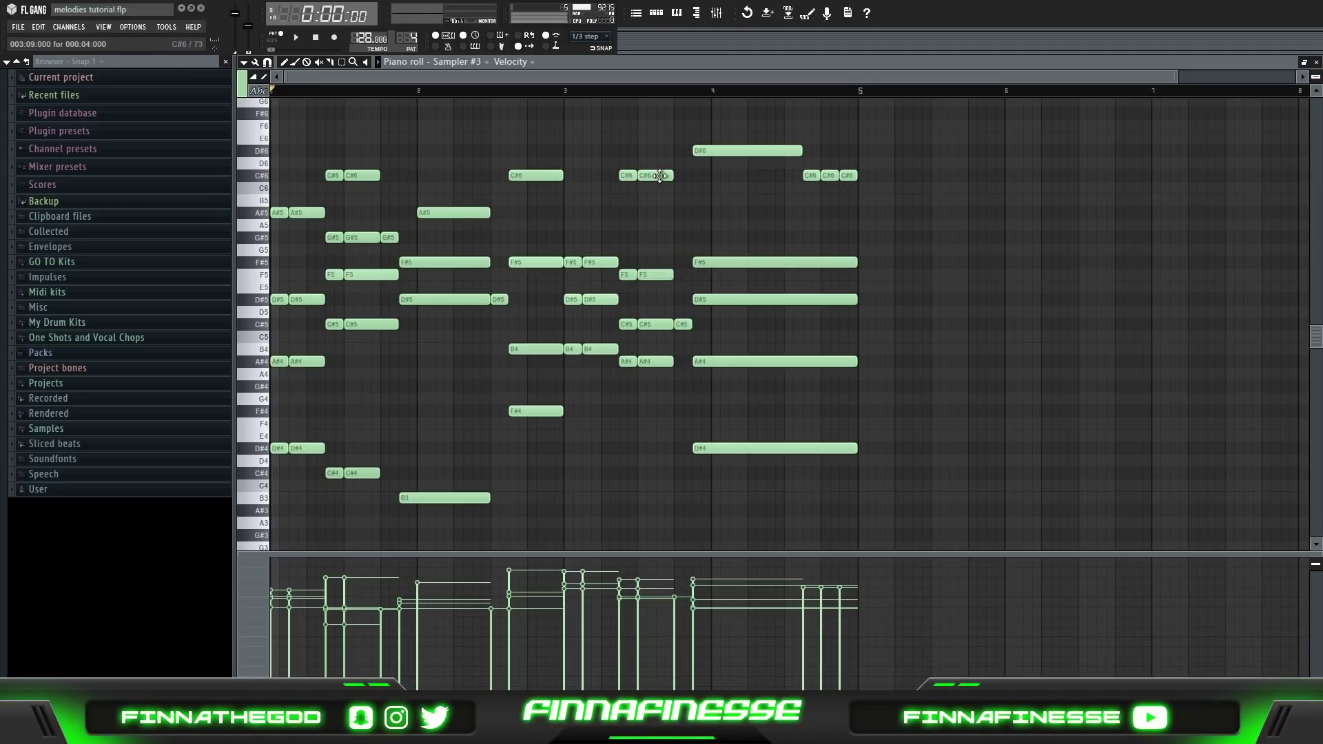
{"action": "left_click_drag", "start_coordinate": [694, 151], "coordinate": [712, 150]}
Slice the final long F#5, D#5, A#4 and D#4 chord in bar 4 where the D#6 above it ends.
{"action": "key", "text": "c"}
{"action": "left_click_drag", "start_coordinate": [804, 211], "coordinate": [803, 486]}
{"action": "left_click_drag", "start_coordinate": [831, 329], "coordinate": [862, 316]}
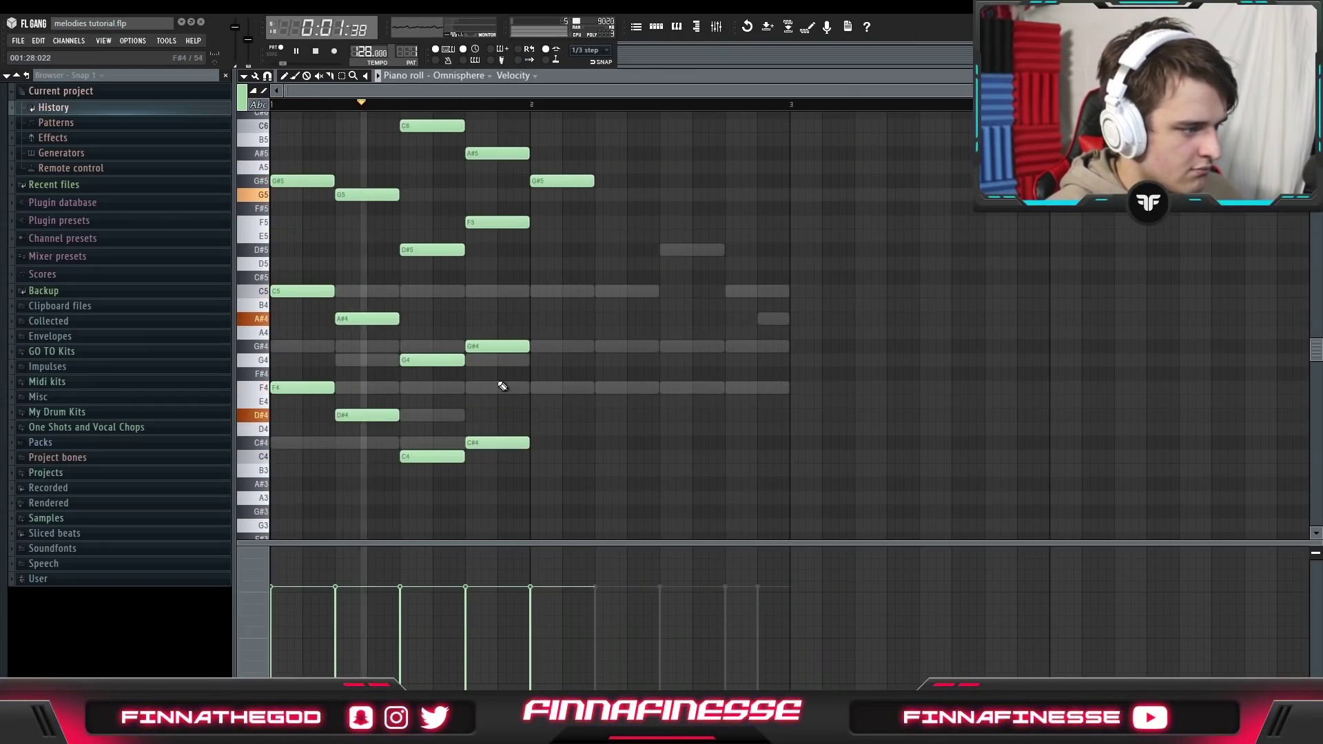
{"action": "left_click_drag", "start_coordinate": [378, 271], "coordinate": [576, 517]}
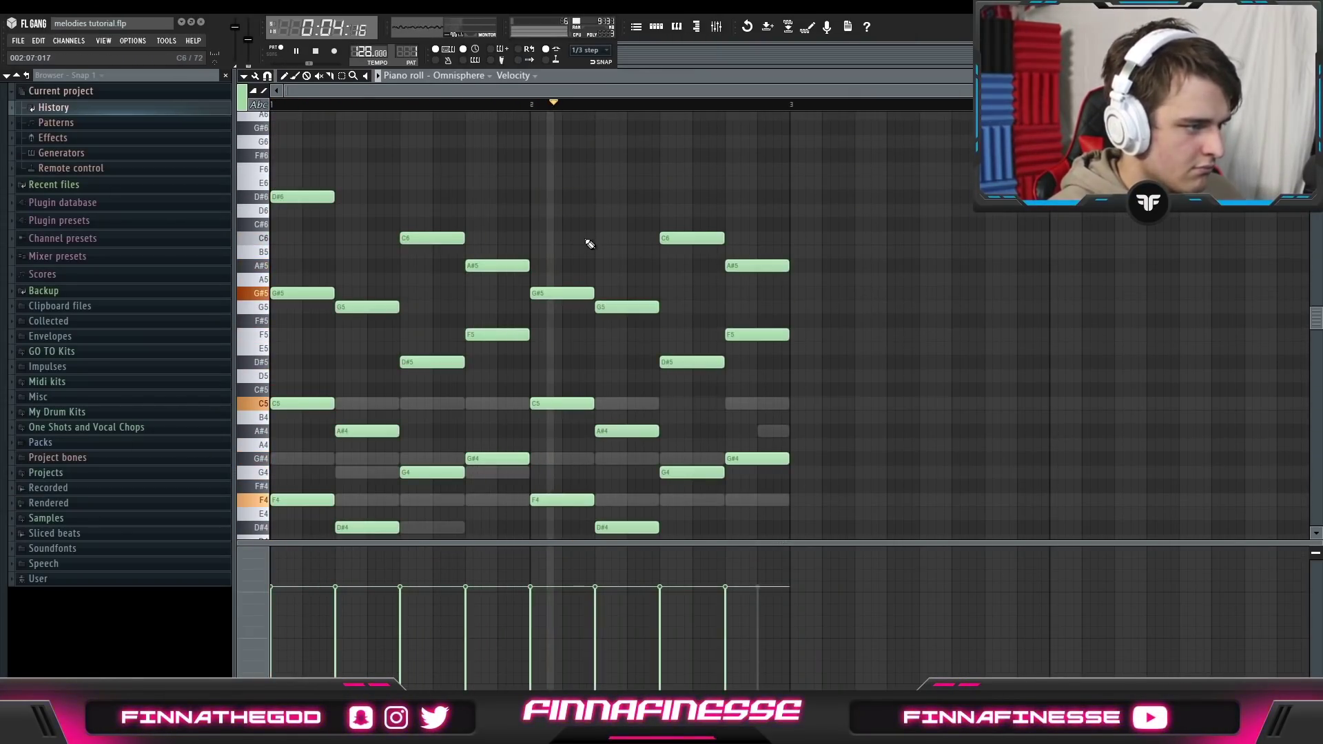
{"action": "key", "text": "space"}
Try lowering the C6 note of the third chord in bar 2 to C5, and undo the changes.
{"action": "left_click_drag", "start_coordinate": [673, 239], "coordinate": [671, 403]}
{"action": "left_click", "coordinate": [683, 392]}
{"action": "key", "text": "space"}
{"action": "right_click", "coordinate": [688, 393]}
{"action": "left_click", "coordinate": [600, 105]}
{"action": "key", "text": "space"}
{"action": "key", "text": "ctrl+alt+z"}
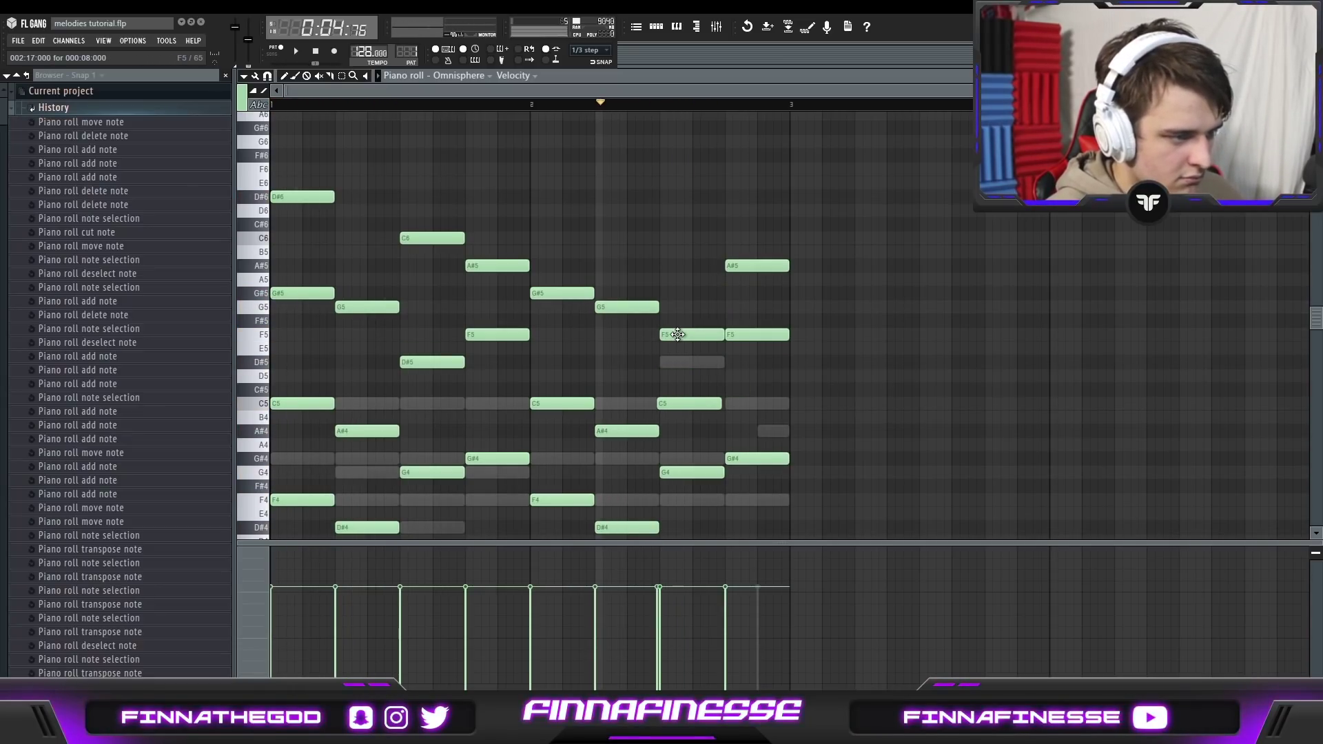
{"action": "key", "text": "ctrl+alt+z"}
{"action": "key", "text": "ctrl+alt+z"}
Move the C6 note of the third chord in bar 2 down to G5 and play the pattern.
{"action": "key", "text": "space"}
{"action": "left_click_drag", "start_coordinate": [689, 240], "coordinate": [681, 307]}
{"action": "scroll", "coordinate": [722, 296], "scroll_direction": "down", "scroll_amount": 3}
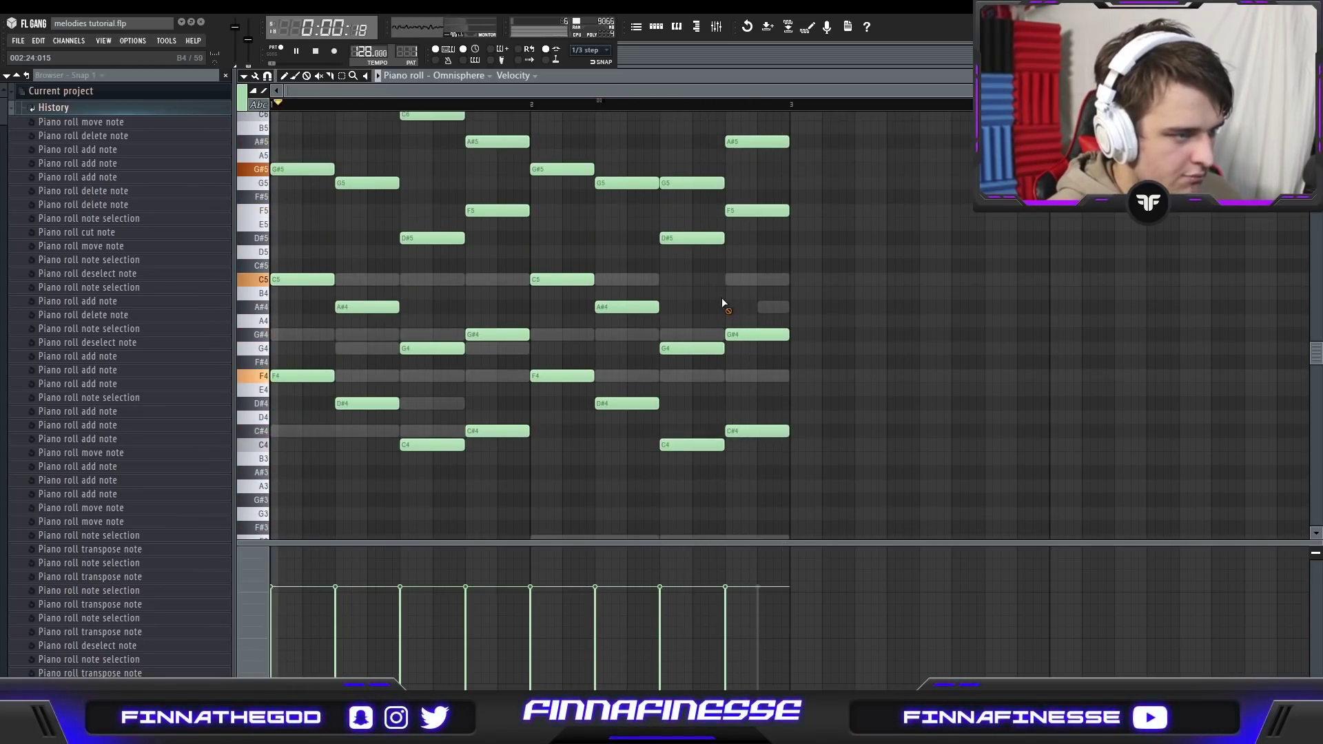
{"action": "scroll", "coordinate": [496, 290], "scroll_direction": "up", "scroll_amount": 2}
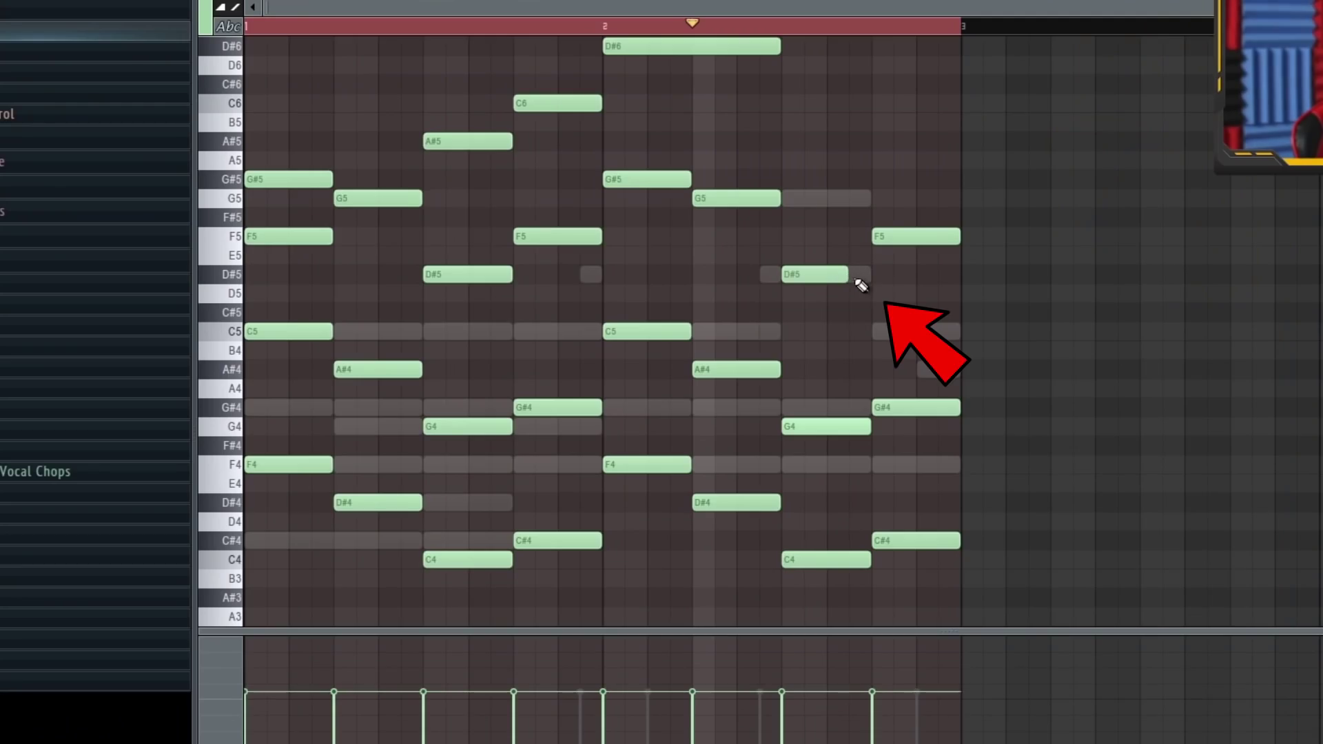
Add a shortened second D#5 note to the third chord of bar 2 and place a C6 note just before that chord.
{"action": "left_click", "coordinate": [860, 276]}
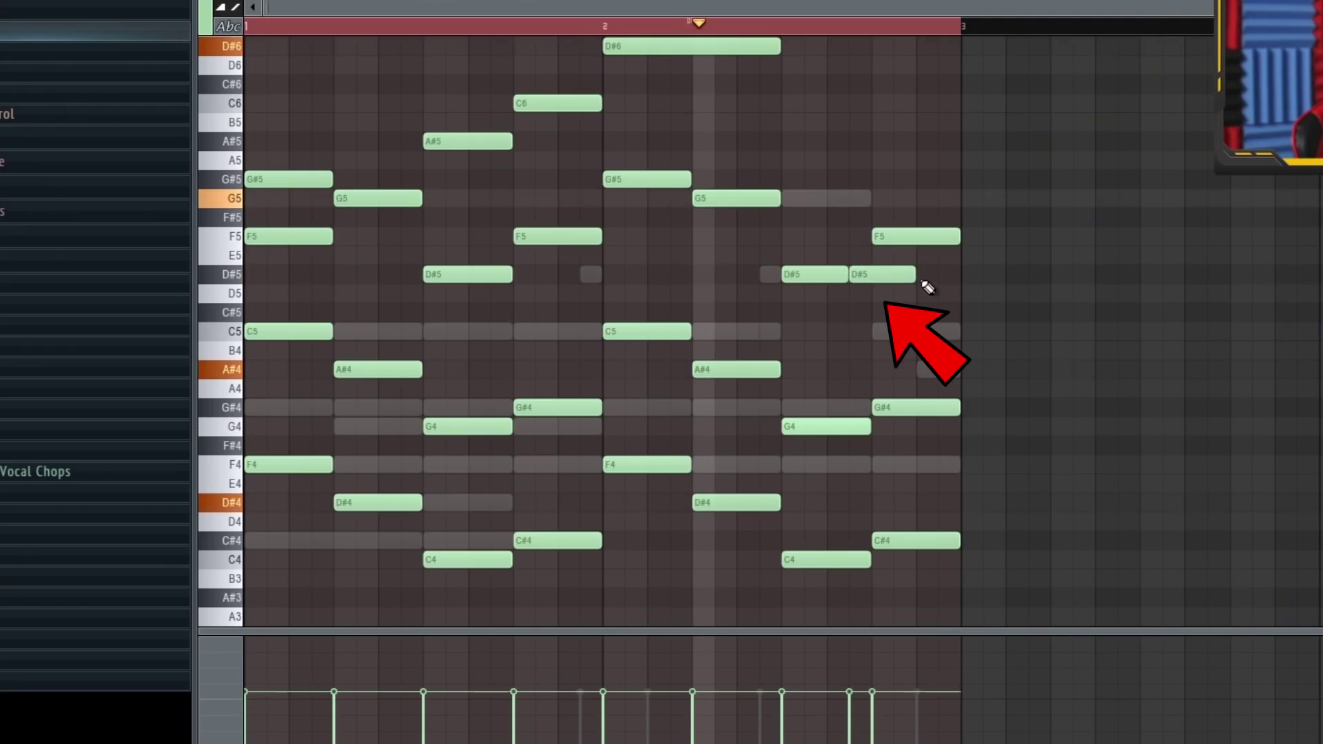
{"action": "left_click_drag", "start_coordinate": [915, 275], "coordinate": [886, 277]}
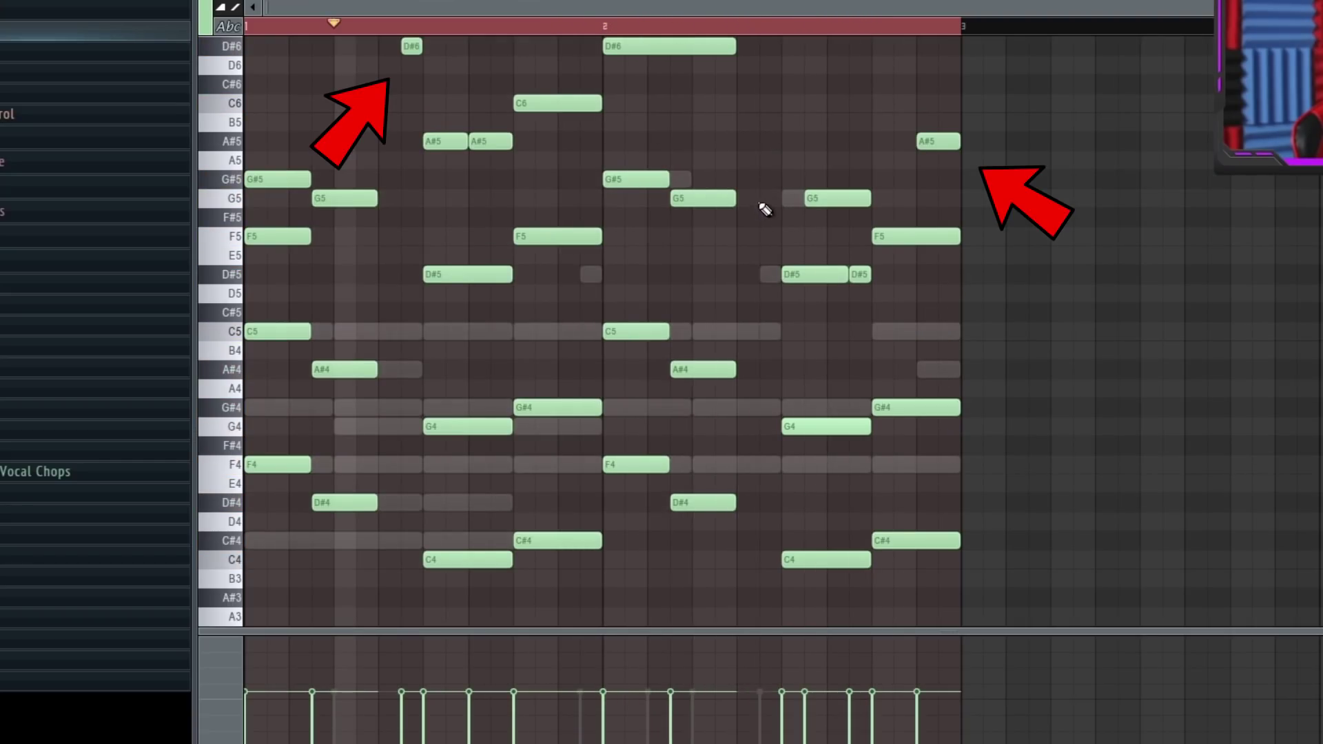
{"action": "left_click_drag", "start_coordinate": [762, 200], "coordinate": [760, 99]}
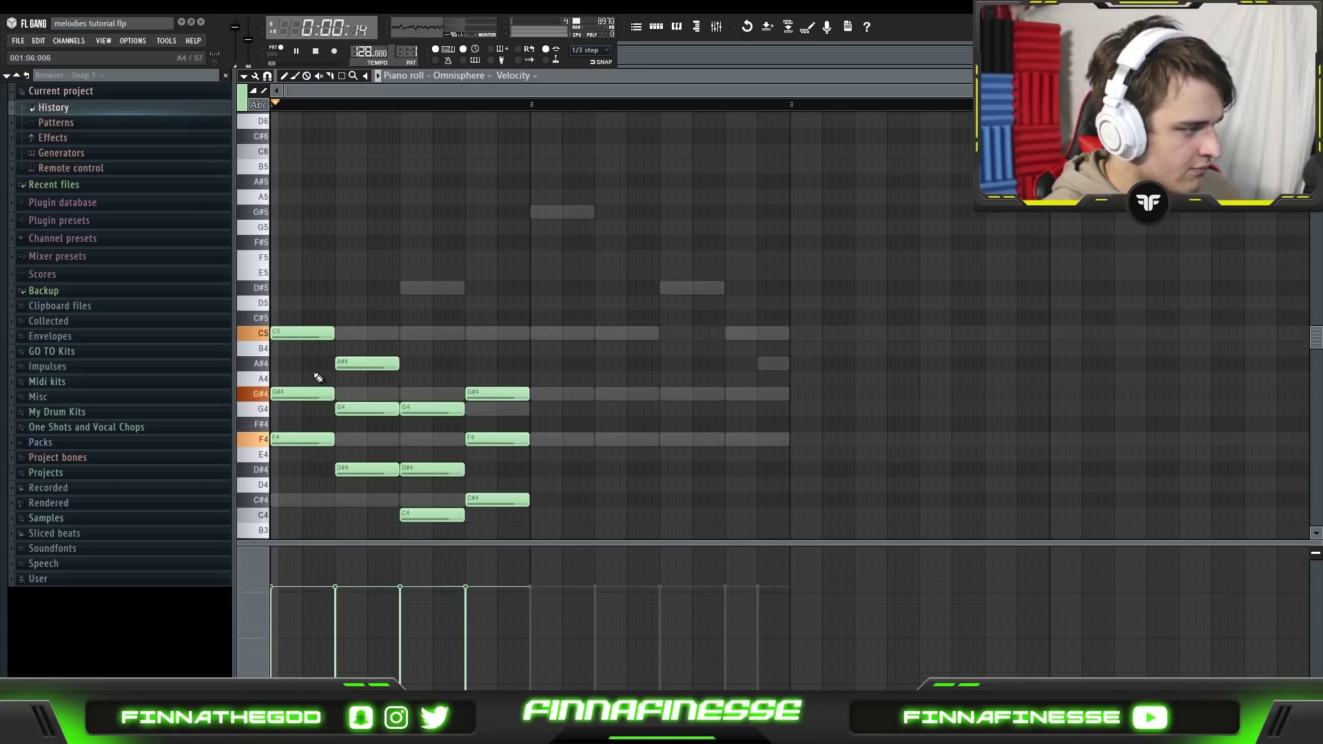
Raise the G#4 of the first chord and the G4 of the second chord by an octave.
{"action": "left_click", "coordinate": [304, 393]}
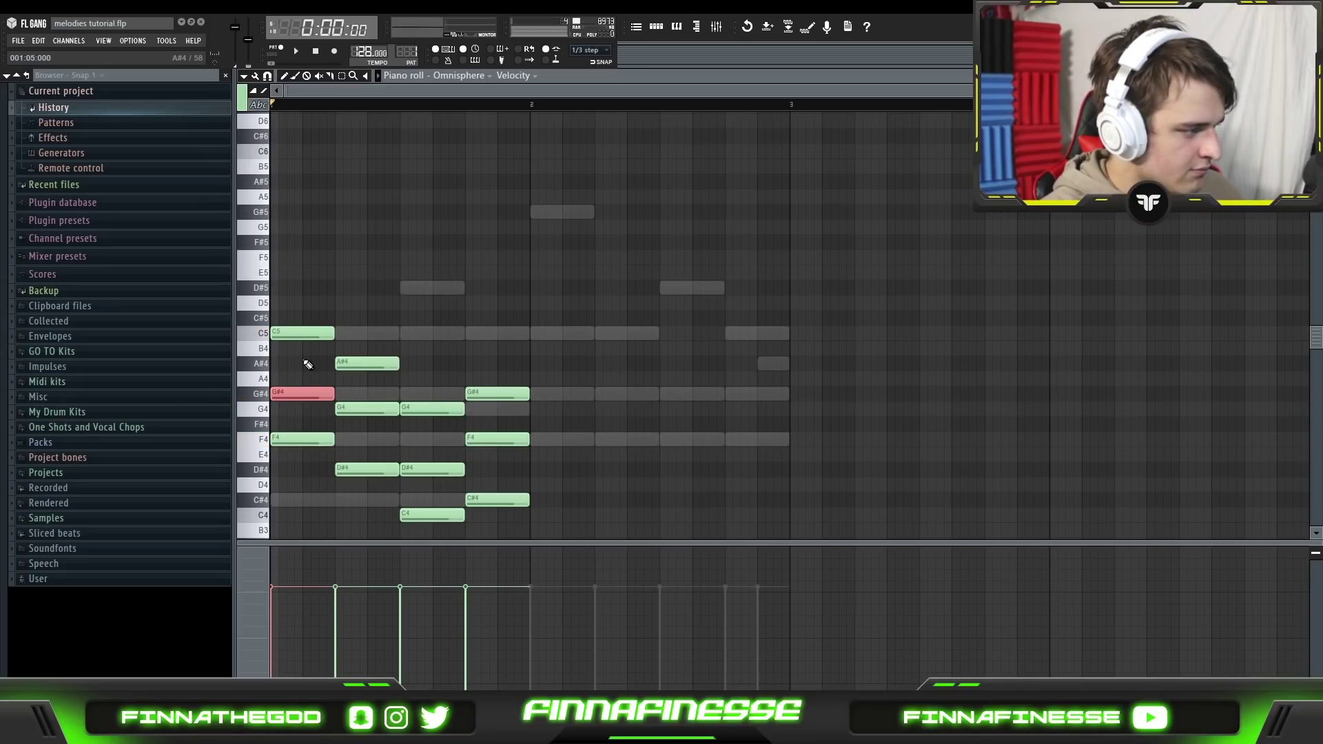
{"action": "scroll", "coordinate": [308, 365], "scroll_direction": "down", "scroll_amount": 2}
{"action": "key", "text": "ctrl+Up"}
{"action": "key", "text": "space"}
{"action": "left_click", "coordinate": [359, 372]}
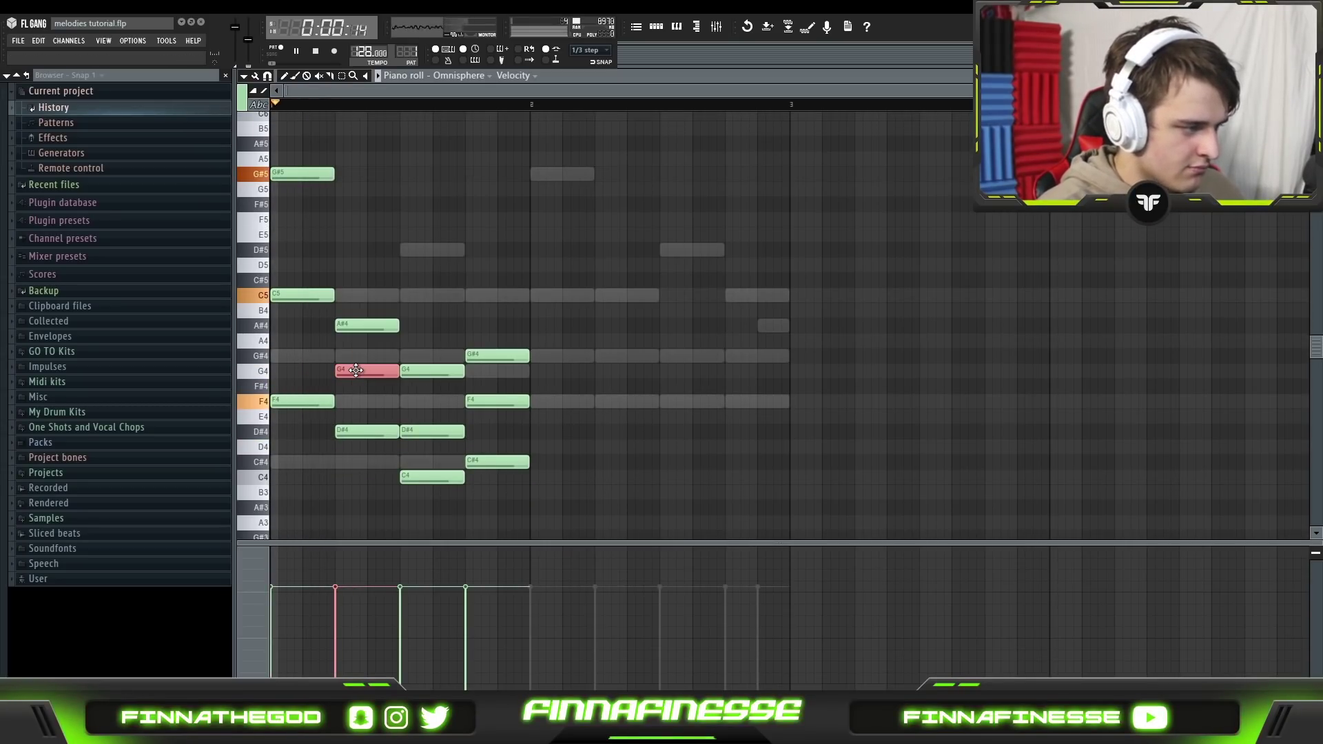
{"action": "key", "text": "ctrl+Up"}
Raise the D#4 of the third chord and the F4 of the fourth chord by an octave.
{"action": "left_click", "coordinate": [432, 431]}
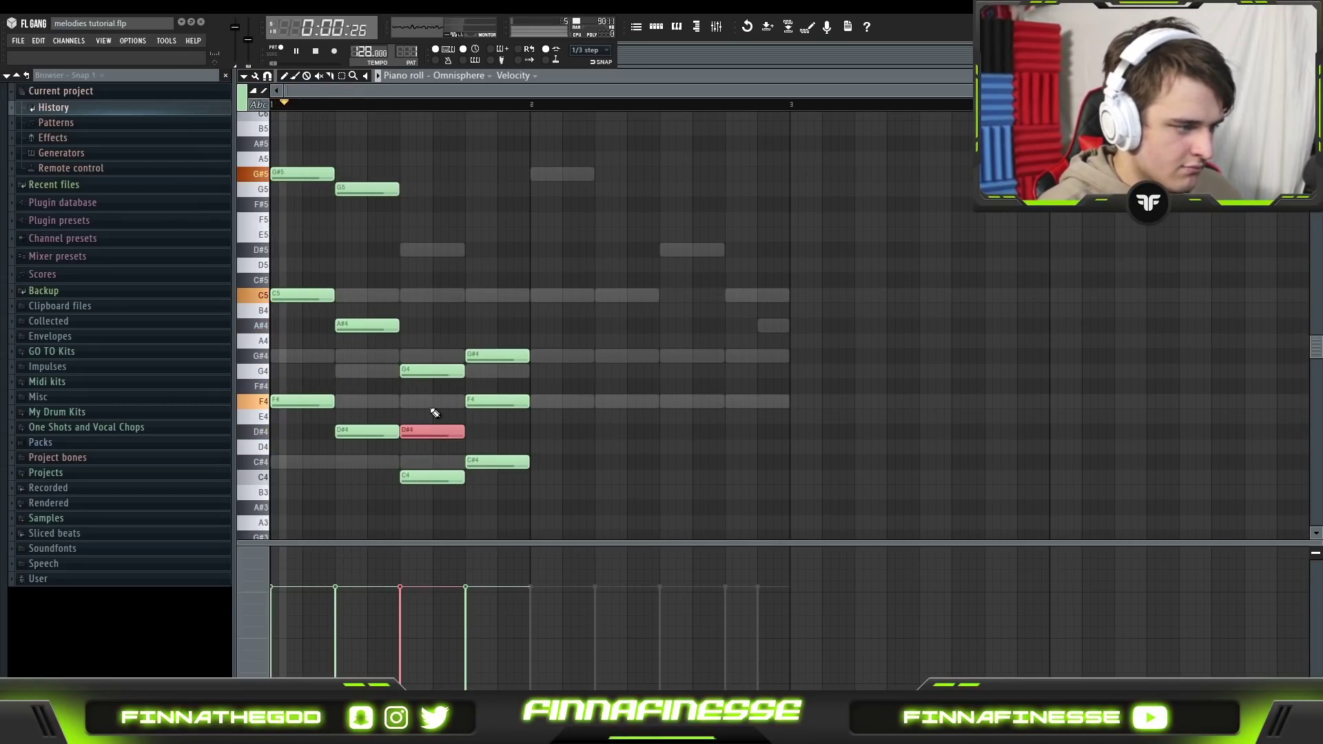
{"action": "key", "text": "ctrl+Up"}
{"action": "left_click", "coordinate": [497, 400], "text": "ctrl"}
{"action": "key", "text": "ctrl+Up"}
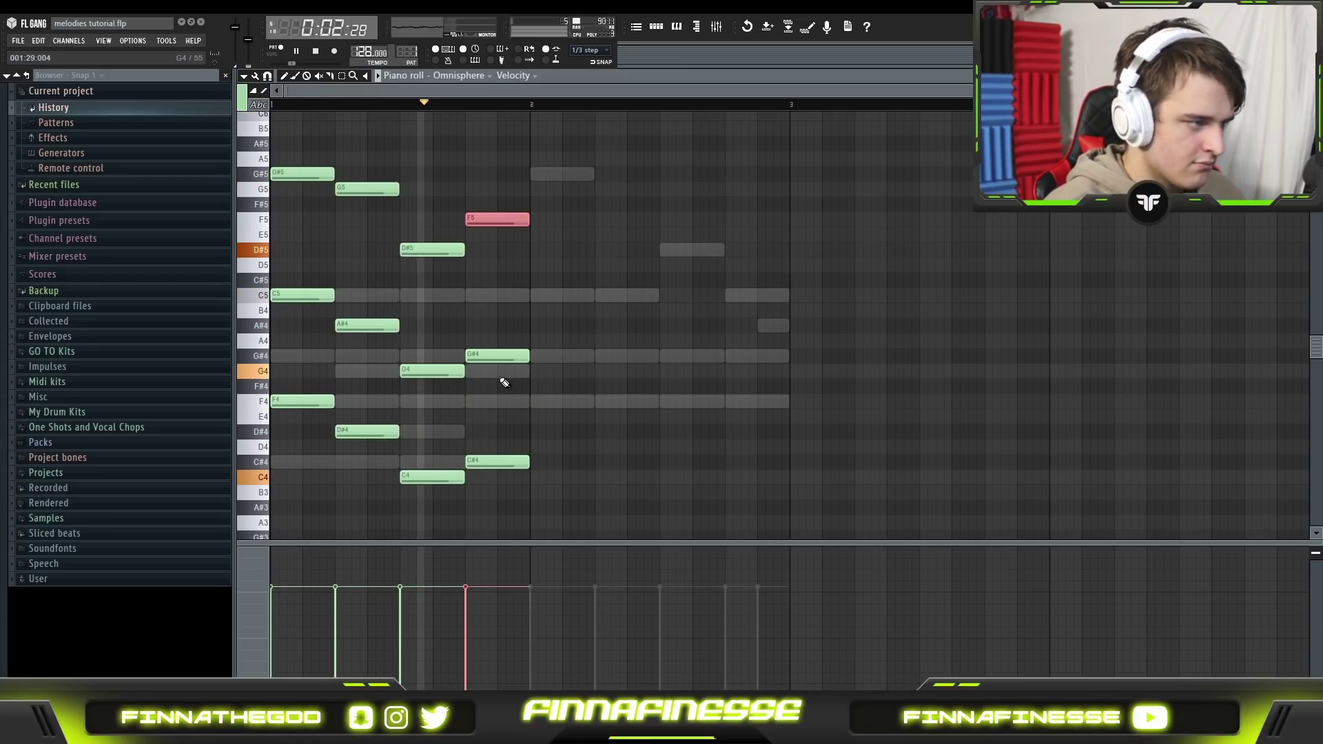
Raise the middle notes of all four bar 1 chords in the two-bar progression by an octave.
{"action": "right_click", "coordinate": [463, 300]}
{"action": "left_click", "coordinate": [432, 371]}
{"action": "key", "text": "ctrl+Up"}
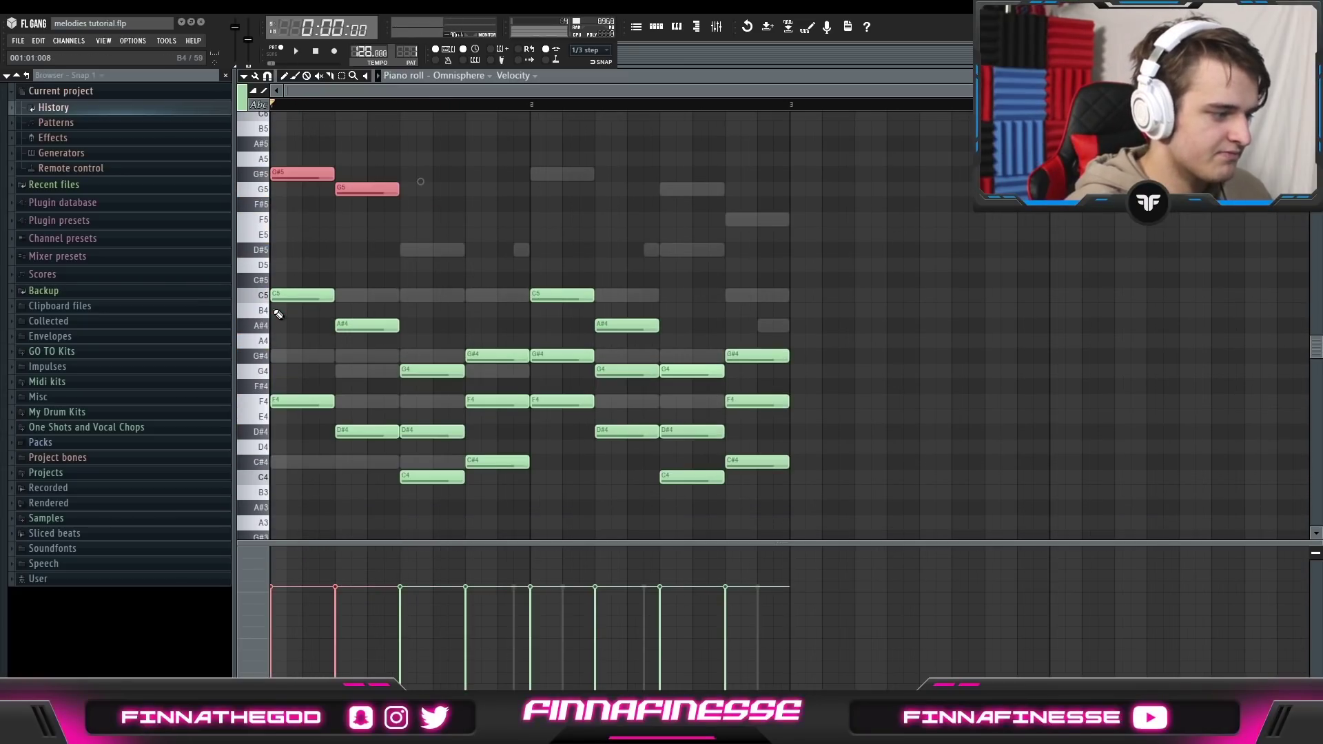
{"action": "left_click_drag", "start_coordinate": [497, 391], "coordinate": [445, 439]}
{"action": "key", "text": "ctrl+Up"}
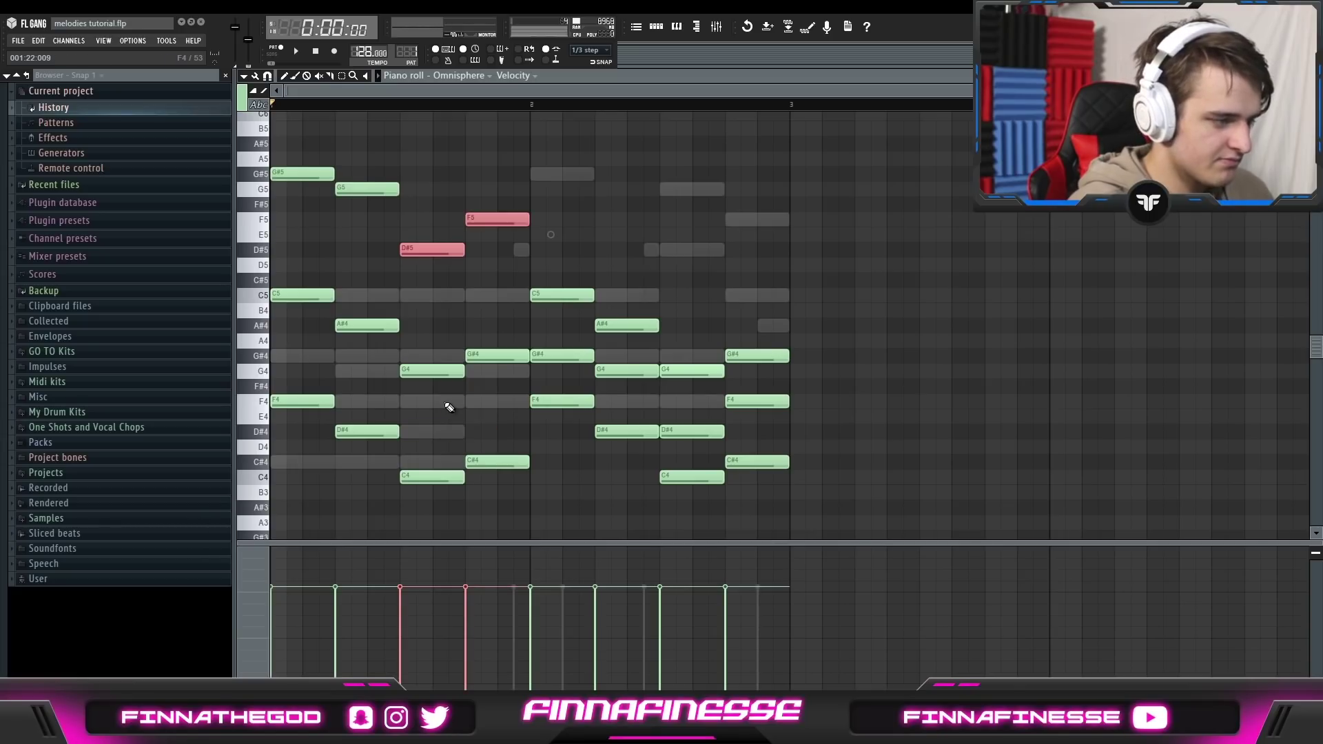
Raise the middle notes of the four bar 2 chords by an octave and play the progression.
{"action": "left_click_drag", "start_coordinate": [641, 383], "coordinate": [559, 352]}
{"action": "key", "text": "ctrl+Up"}
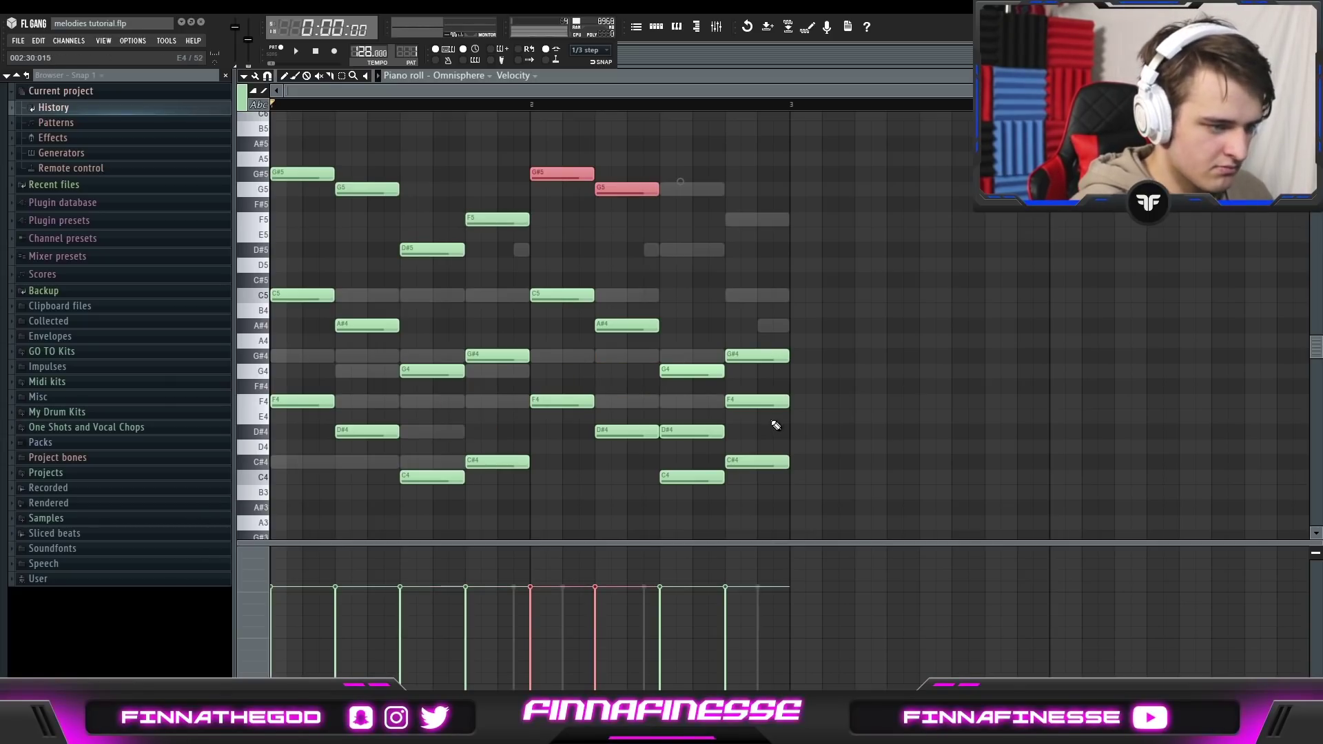
{"action": "left_click_drag", "start_coordinate": [776, 425], "coordinate": [710, 404]}
{"action": "key", "text": "ctrl+Up"}
{"action": "key", "text": "space"}
{"action": "left_click", "coordinate": [468, 293]}
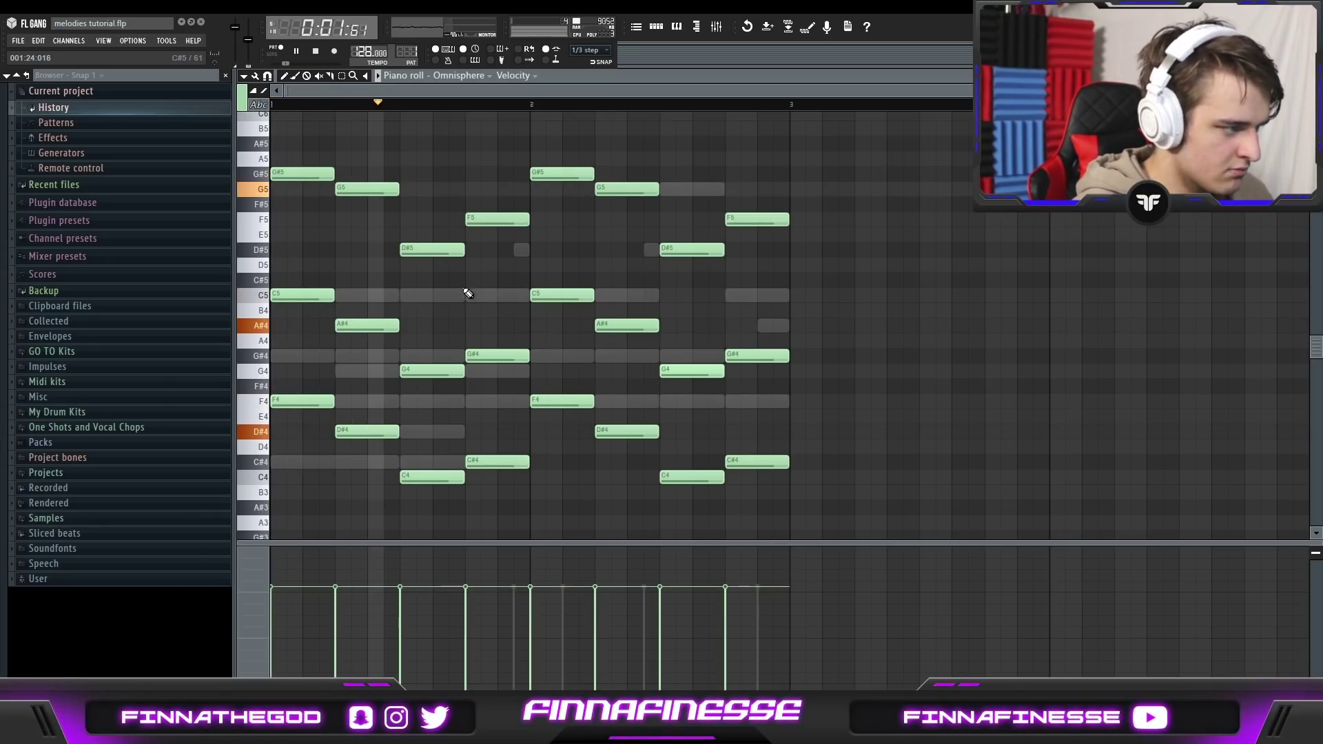
{"action": "left_click", "coordinate": [469, 295]}
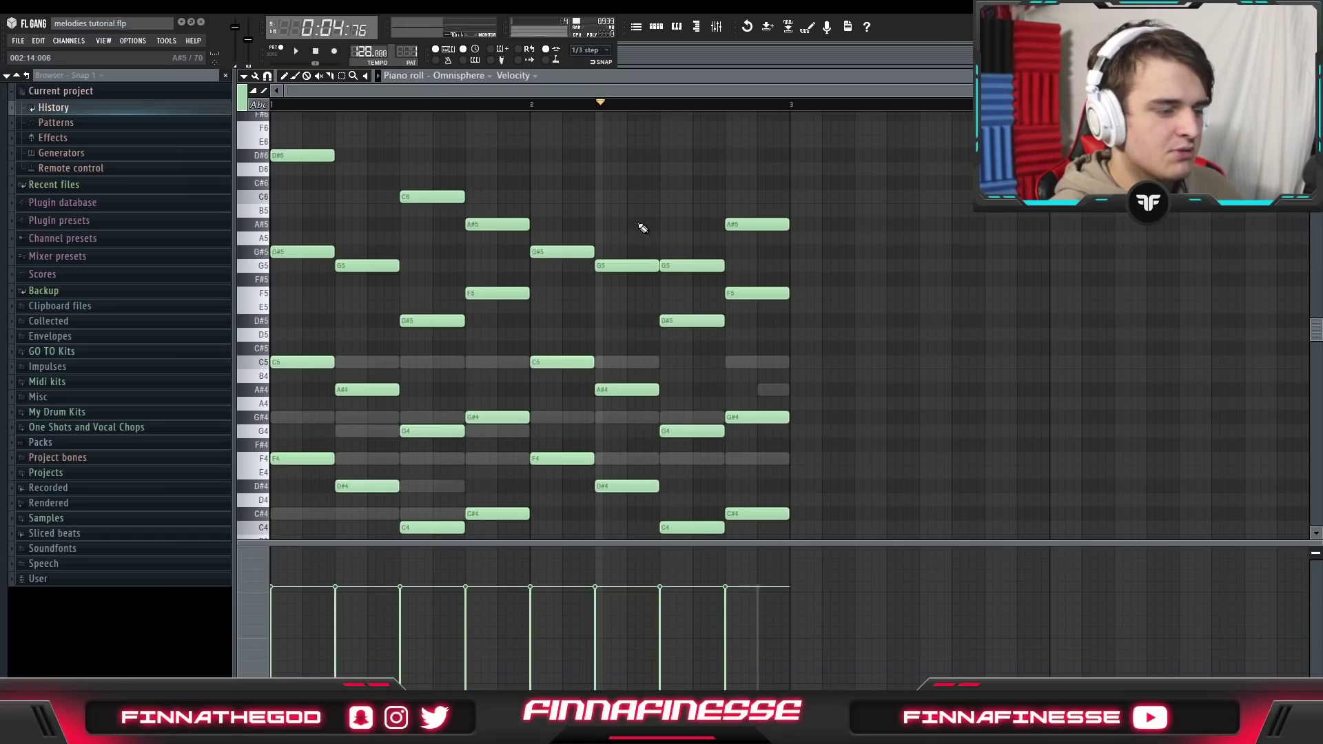
Select all notes of the two-bar Omnisphere pattern and duplicate them three times to extend it to eight bars.
{"action": "left_click_drag", "start_coordinate": [689, 165], "coordinate": [703, 526]}
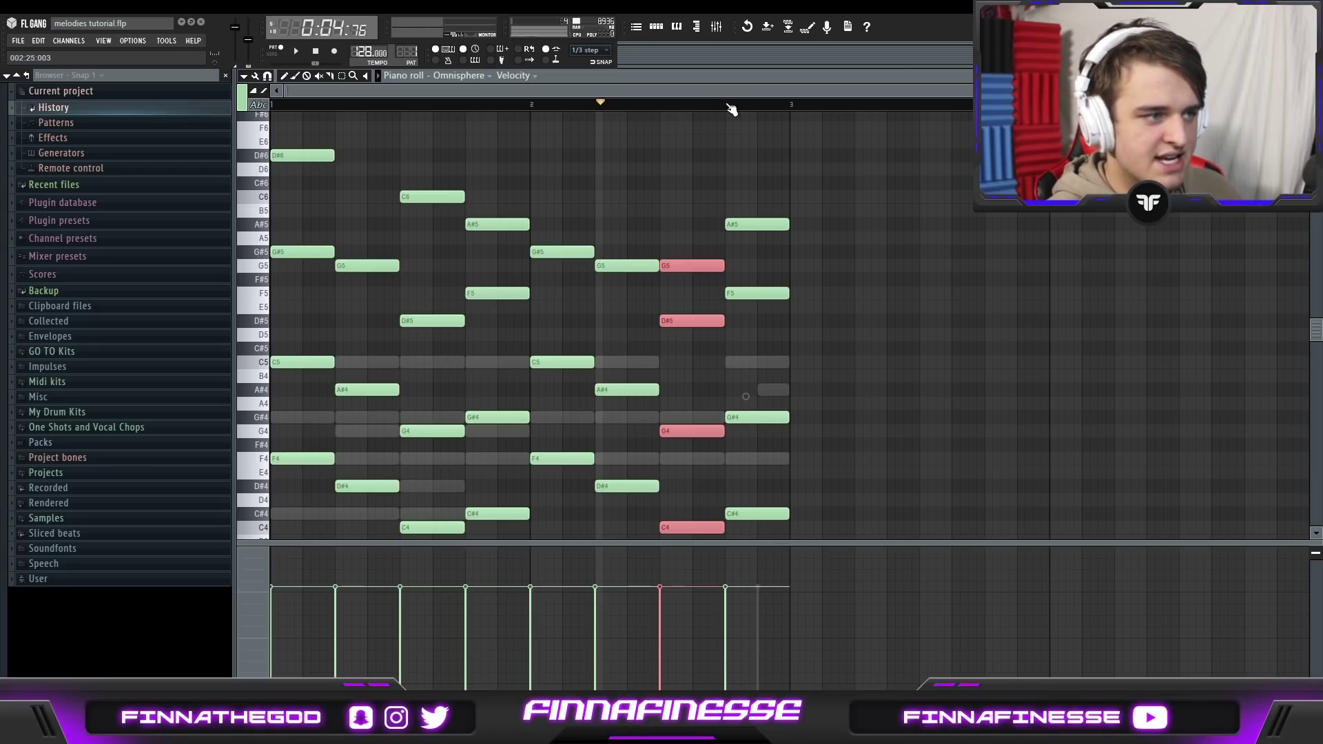
{"action": "left_click", "coordinate": [860, 429]}
{"action": "key", "text": "ctrl+a"}
{"action": "scroll", "coordinate": [855, 276], "scroll_direction": "up", "scroll_amount": 1}
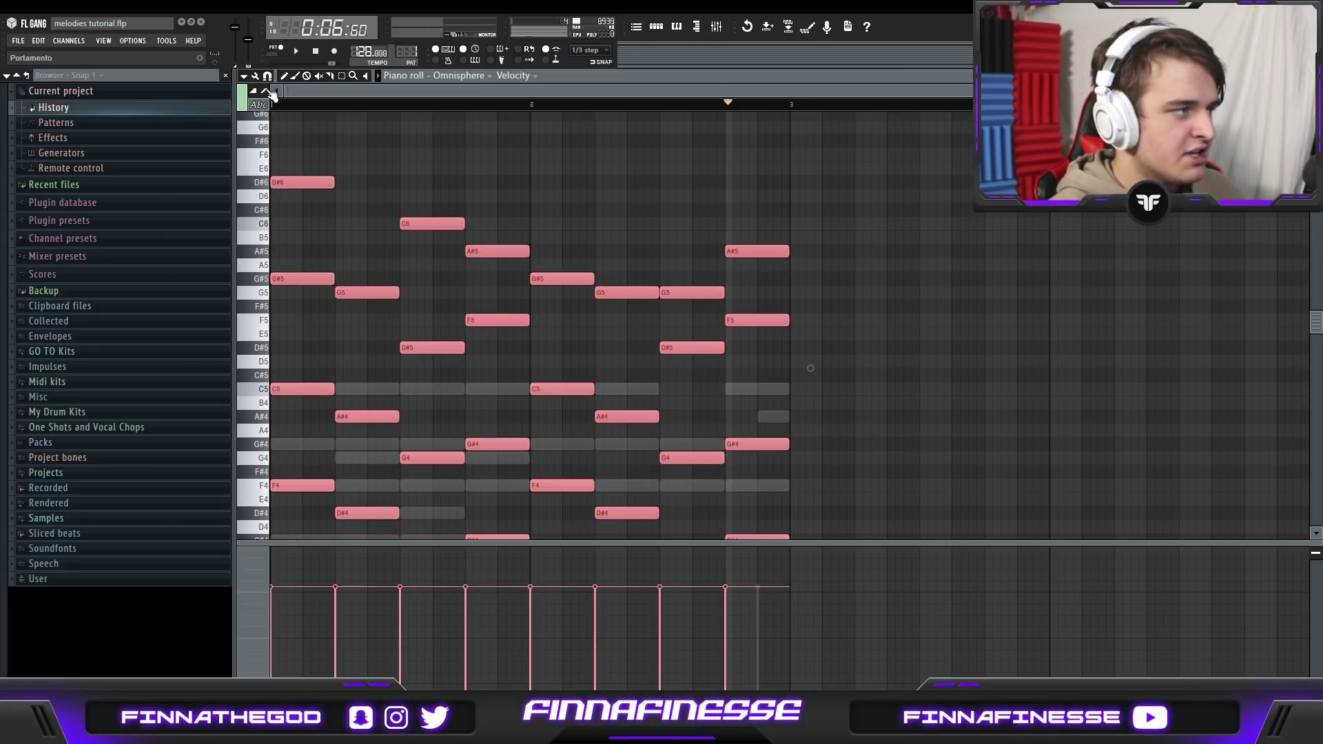
{"action": "key", "text": "ctrl+b"}
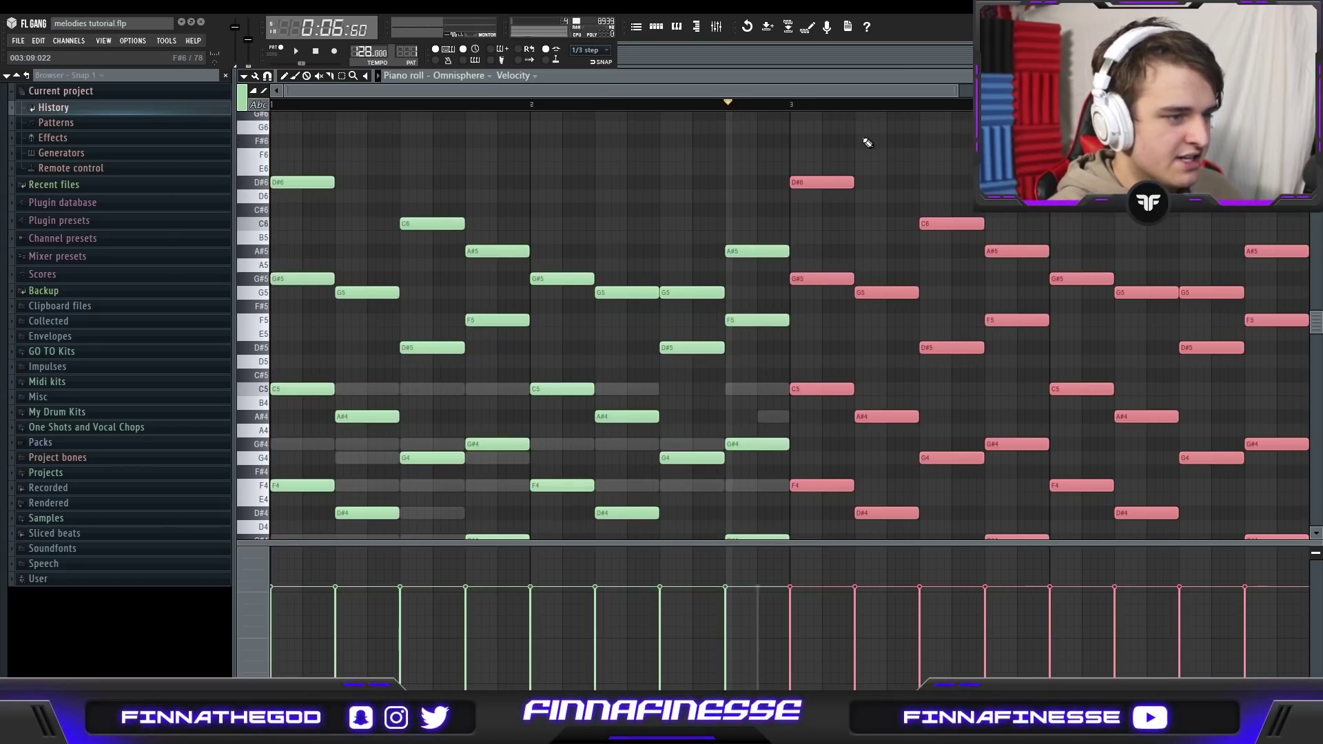
{"action": "scroll", "coordinate": [544, 210], "scroll_direction": "down", "scroll_amount": 1}
{"action": "key", "text": "ctrl+b"}
{"action": "key", "text": "ctrl+b"}
{"action": "scroll", "coordinate": [523, 205], "scroll_direction": "down", "scroll_amount": 4}
{"action": "scroll", "coordinate": [510, 214], "scroll_direction": "down", "scroll_amount": 2}
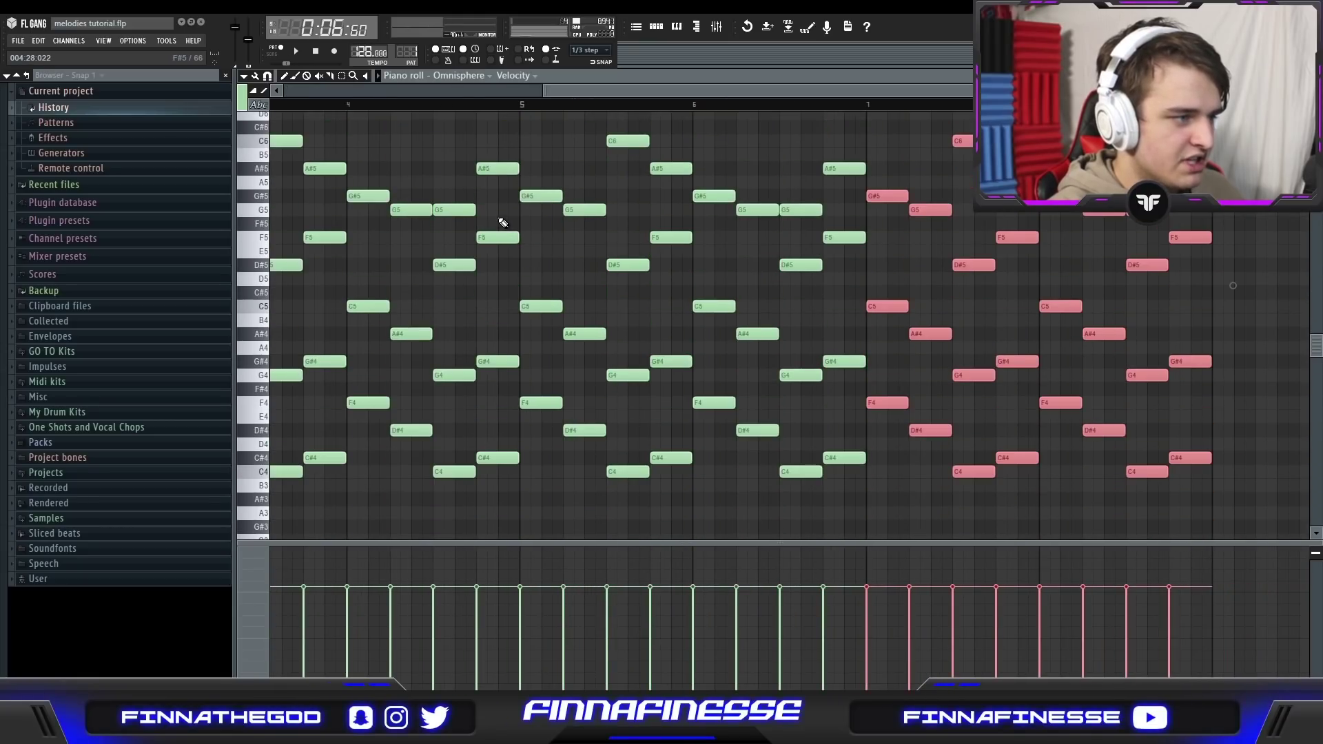
{"action": "scroll", "coordinate": [490, 222], "scroll_direction": "up", "scroll_amount": 3}
{"action": "scroll", "coordinate": [449, 288], "scroll_direction": "up", "scroll_amount": 2}
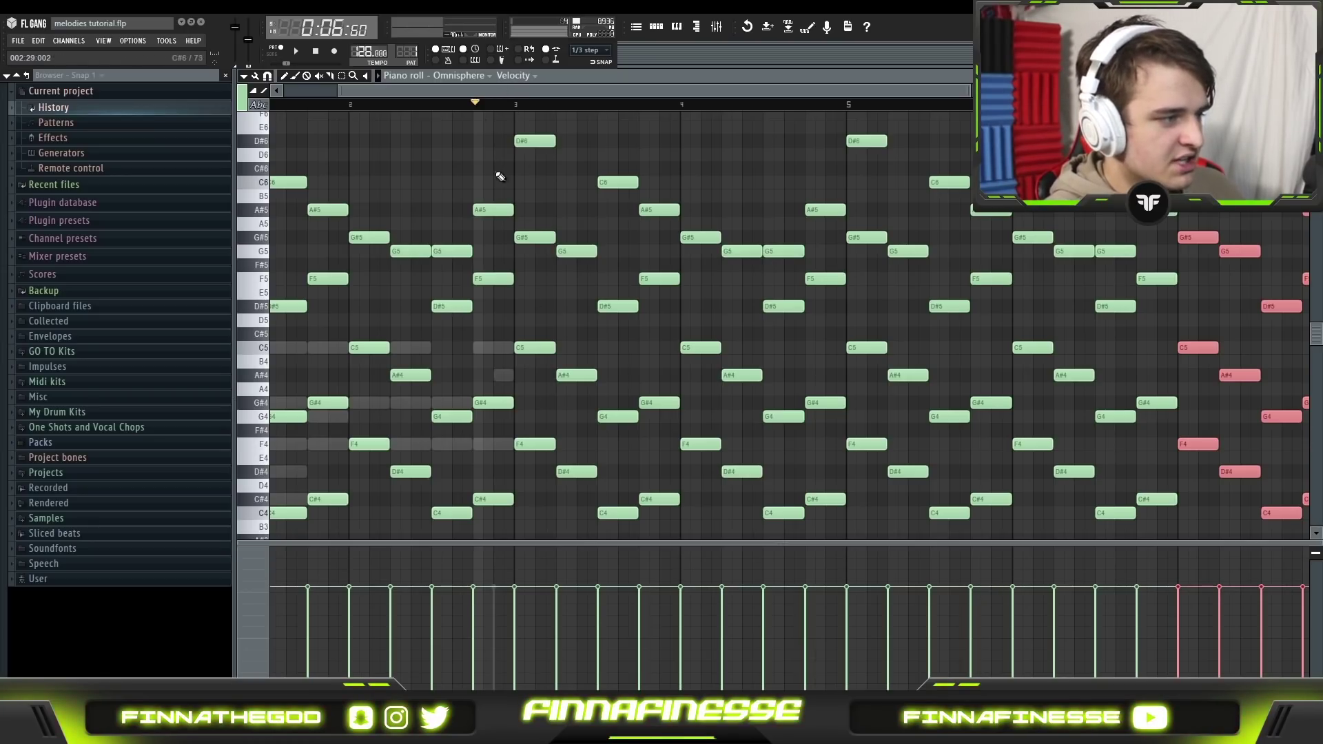
{"action": "scroll", "coordinate": [507, 159], "scroll_direction": "up", "scroll_amount": 2}
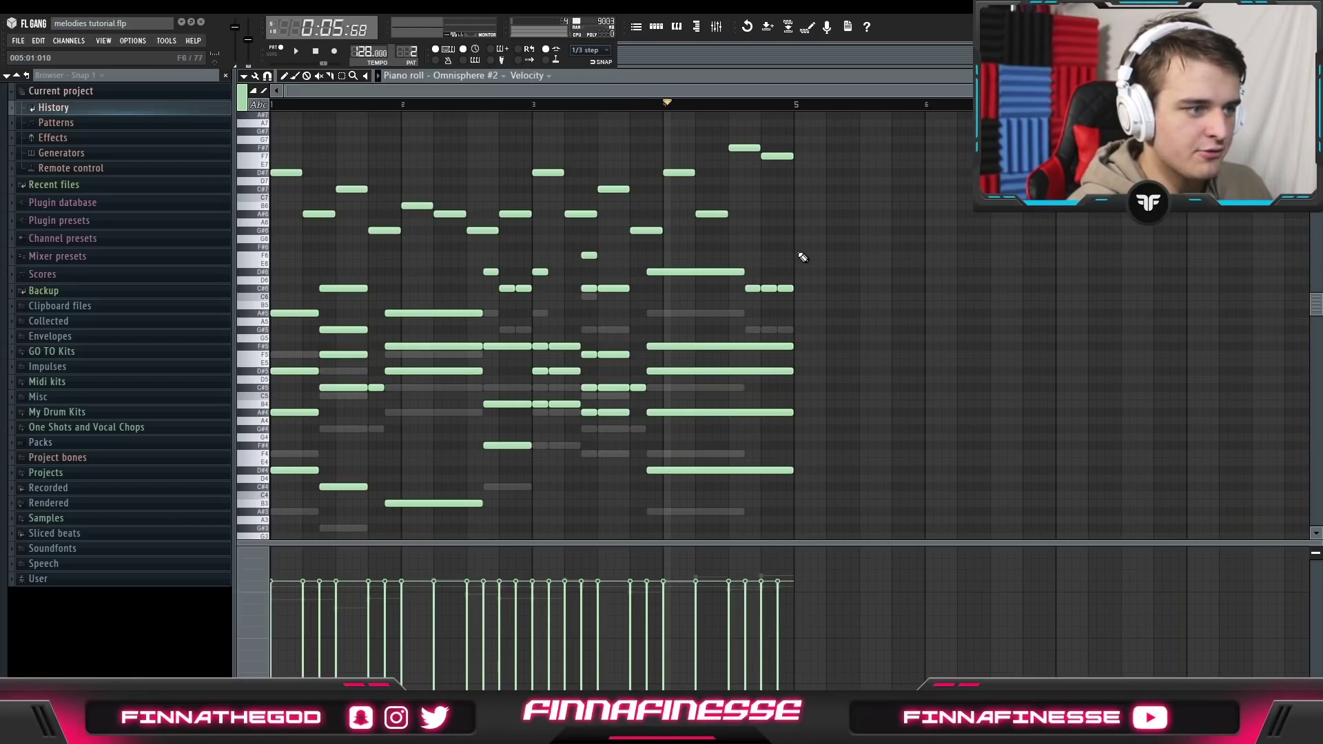
Highlight the melody notes above the chords in the Omnisphere #2 pattern, and clear the selection.
{"action": "left_click_drag", "start_coordinate": [849, 249], "coordinate": [271, 109]}
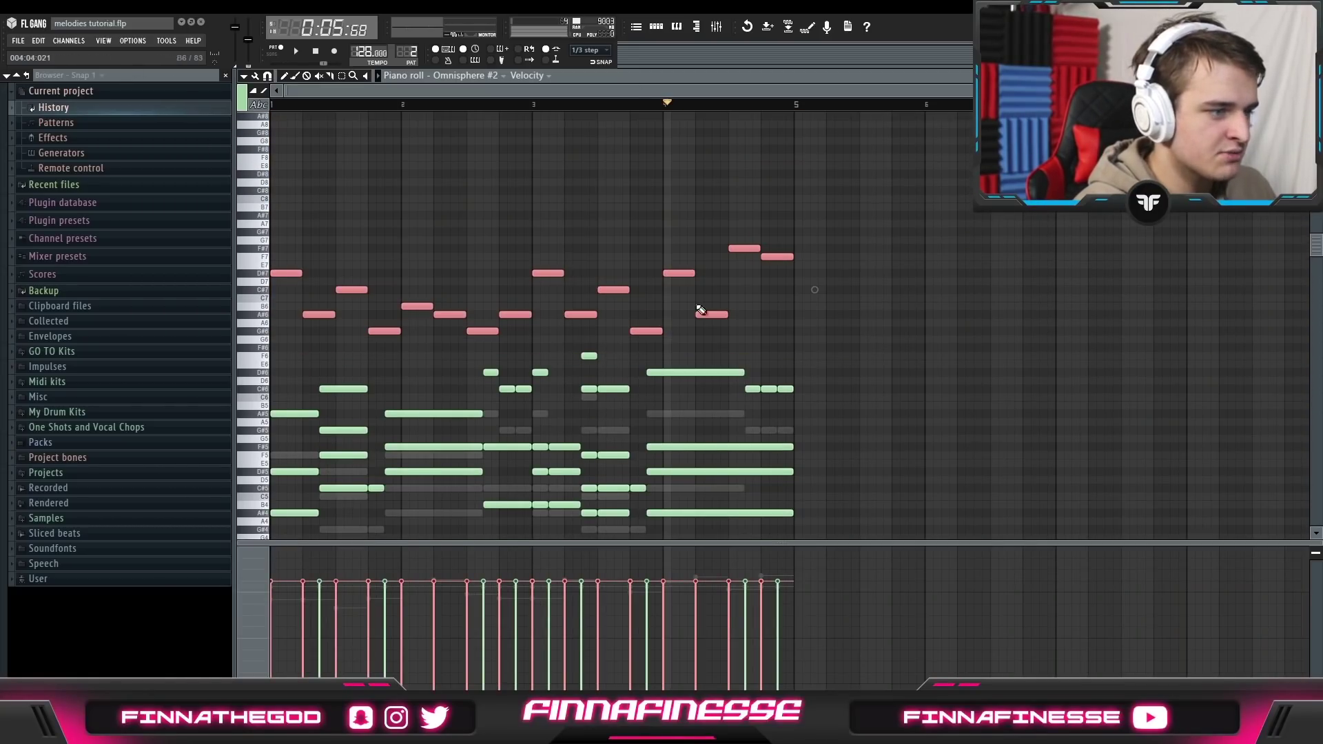
{"action": "scroll", "coordinate": [697, 307], "scroll_direction": "down", "scroll_amount": 2}
{"action": "left_click", "coordinate": [670, 159]}
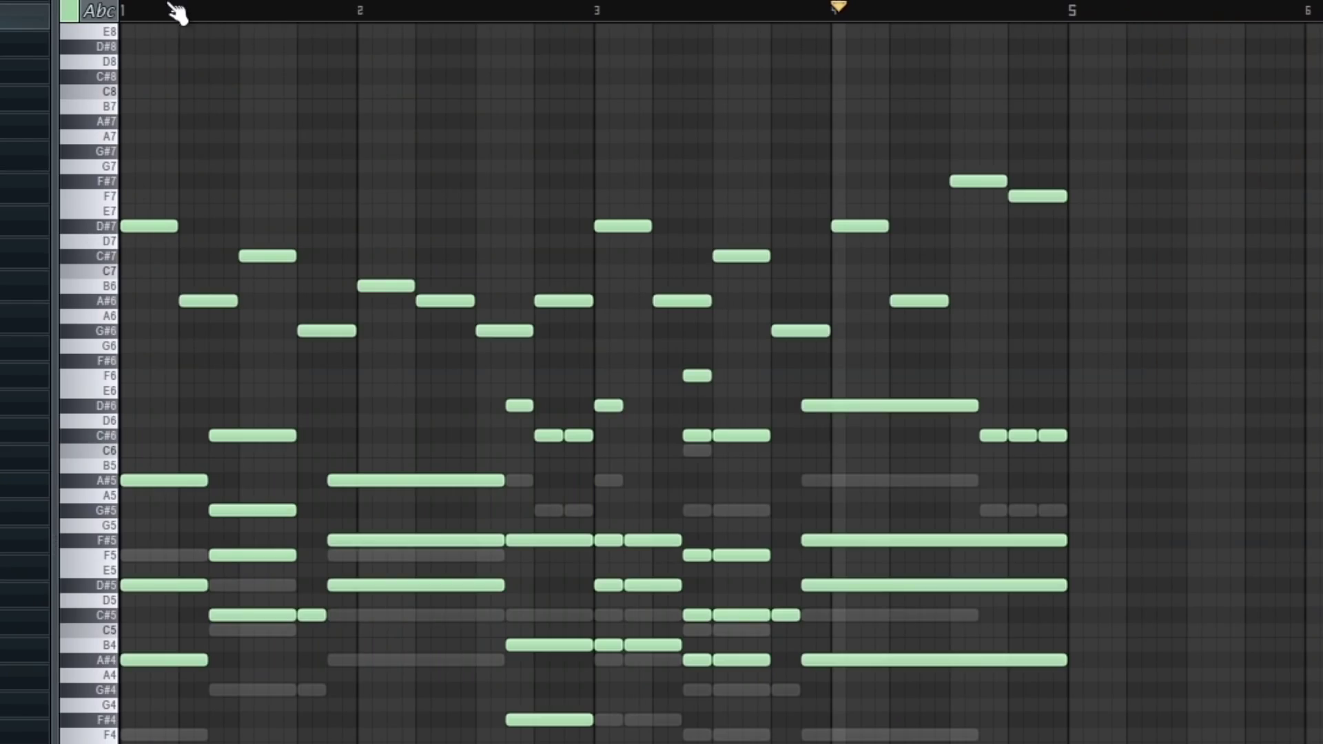
Play the Omnisphere #2 pattern from the beginning and again from the start of bar 4.
{"action": "left_click_drag", "start_coordinate": [169, 3], "coordinate": [124, 2]}
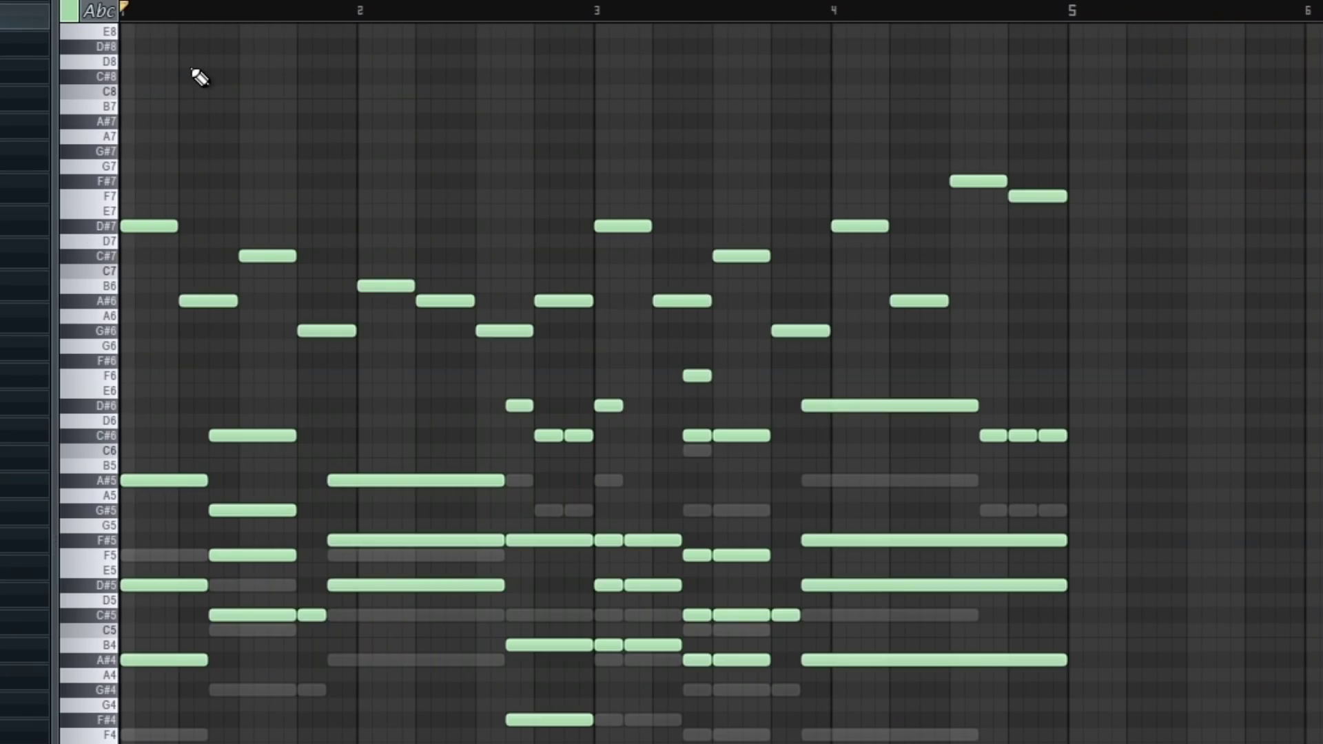
{"action": "key", "text": "space"}
{"action": "key", "text": "space"}
{"action": "left_click_drag", "start_coordinate": [976, 13], "coordinate": [830, 6]}
{"action": "key", "text": "space"}
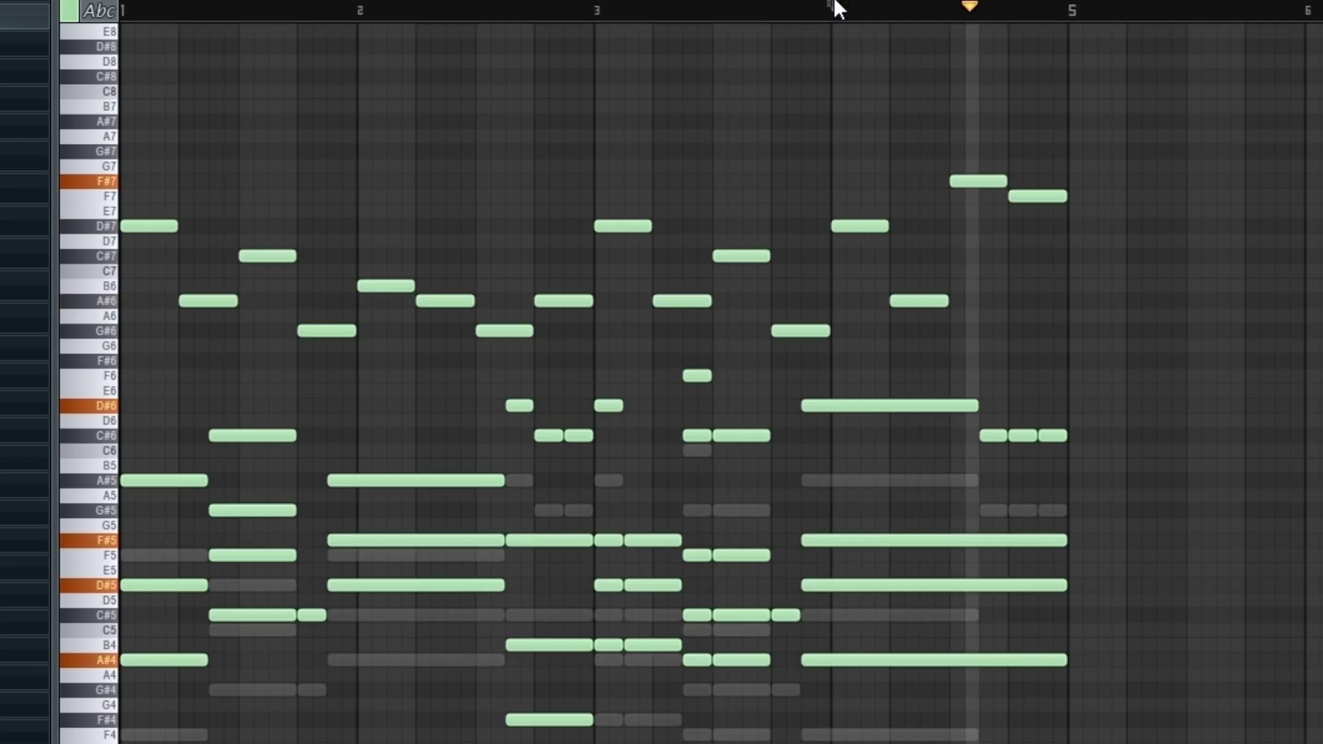
{"action": "key", "text": "space"}
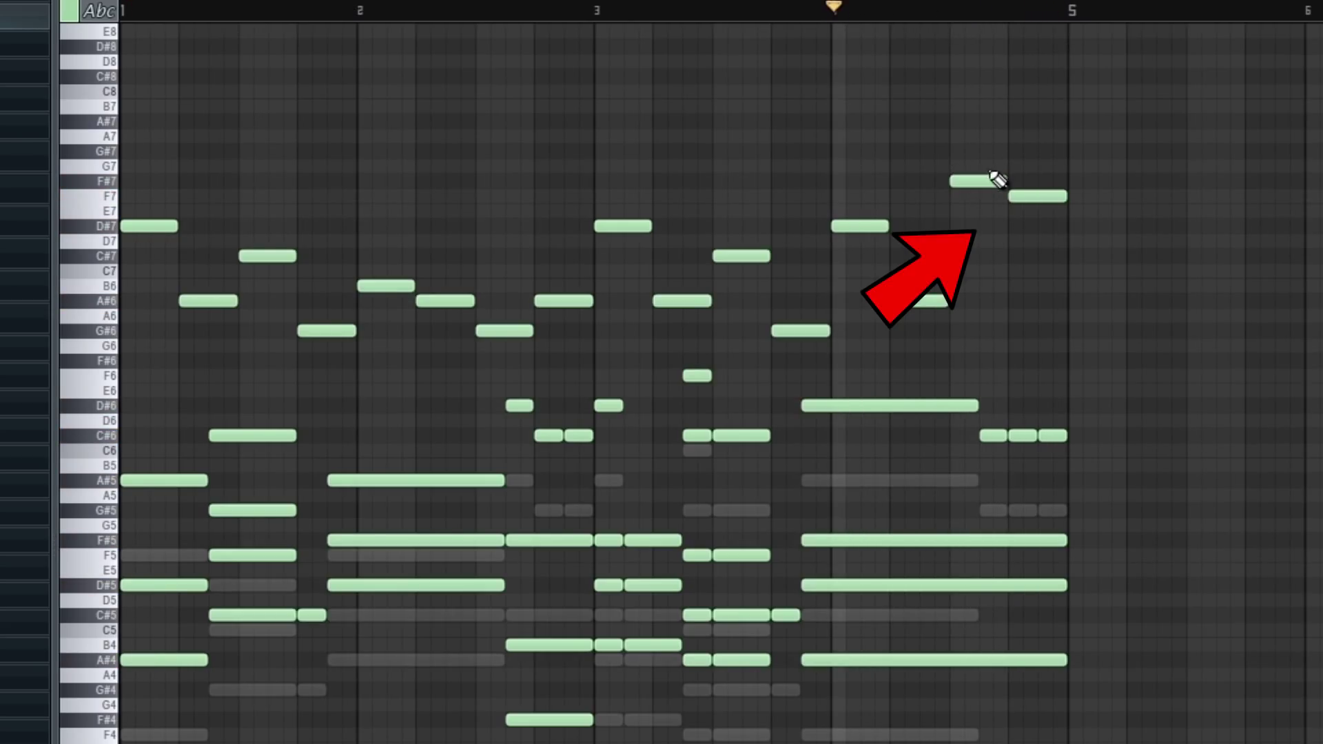
Highlight and audition the F#7 and F7 melody notes at the end of bar 4, and compare them with the D#7 key.
{"action": "left_click_drag", "start_coordinate": [1123, 266], "coordinate": [926, 116]}
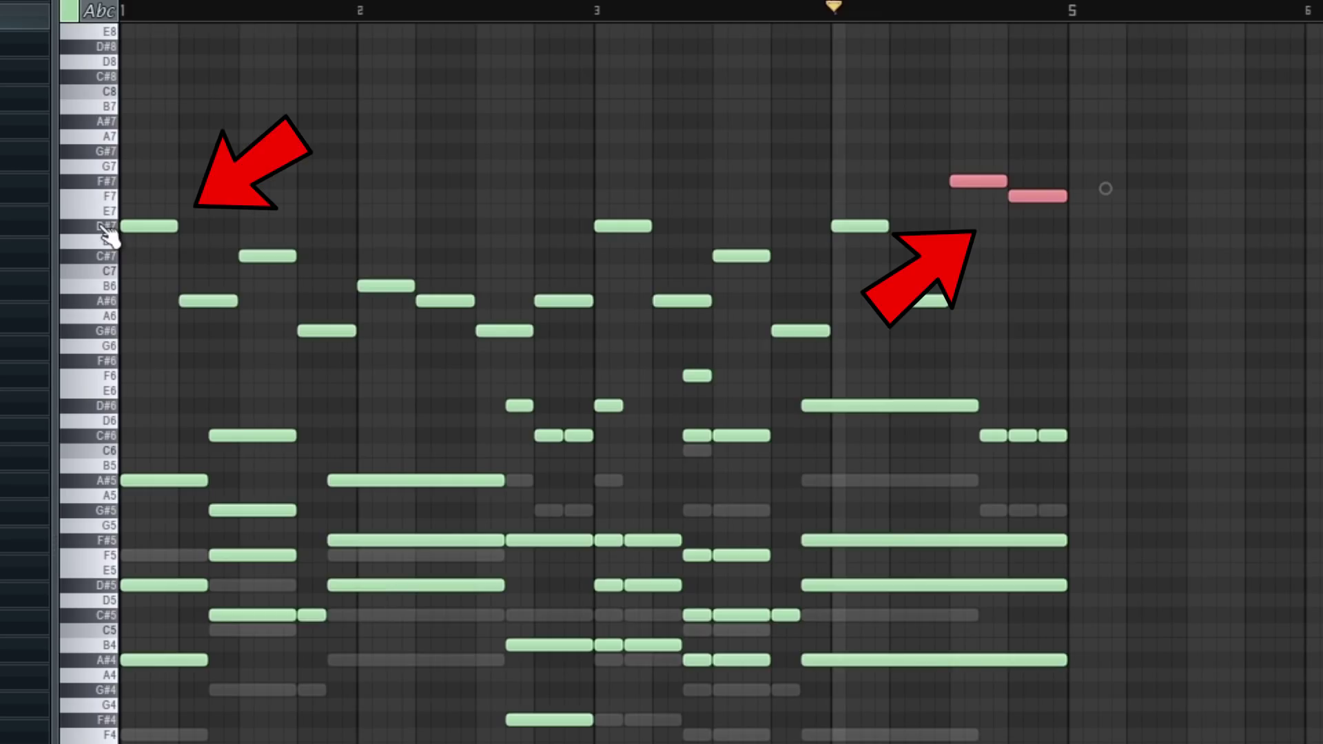
{"action": "left_click", "coordinate": [930, 170], "text": "ctrl"}
{"action": "left_click", "coordinate": [976, 182]}
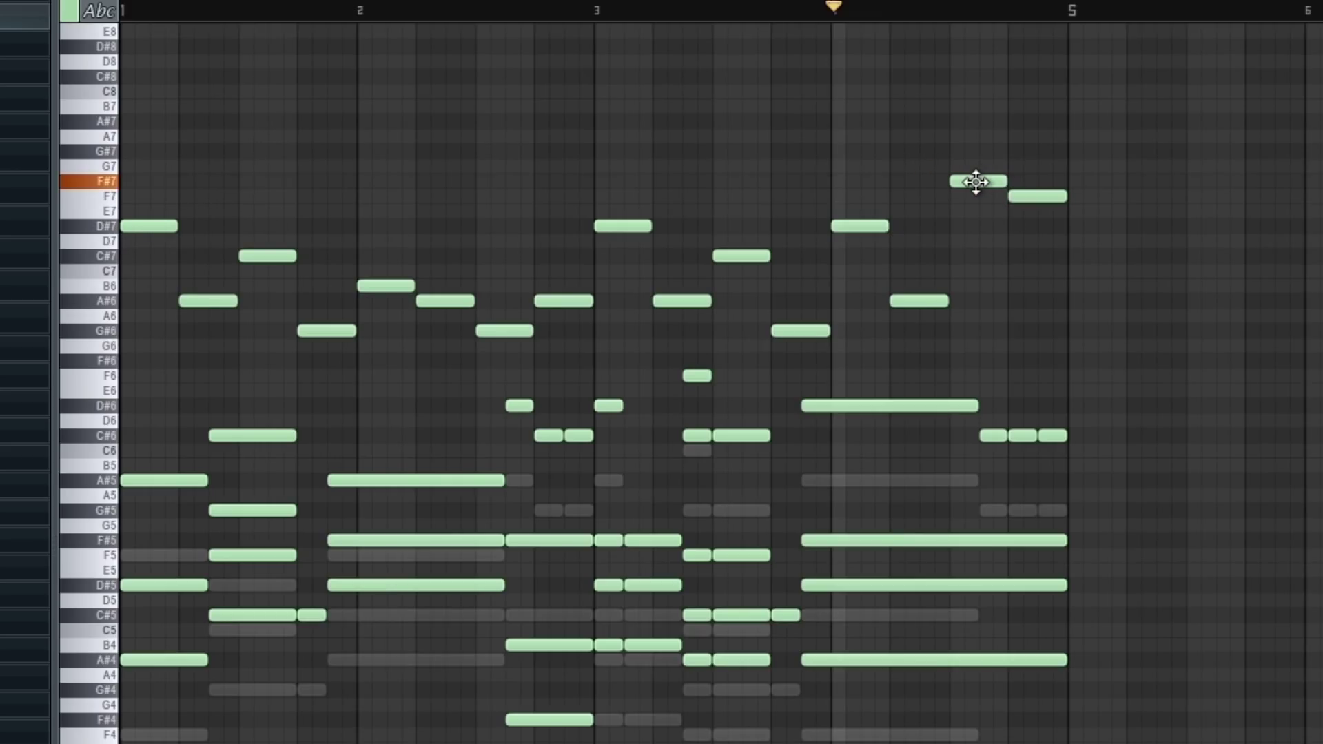
{"action": "left_click", "coordinate": [1018, 197]}
{"action": "left_click", "coordinate": [105, 230]}
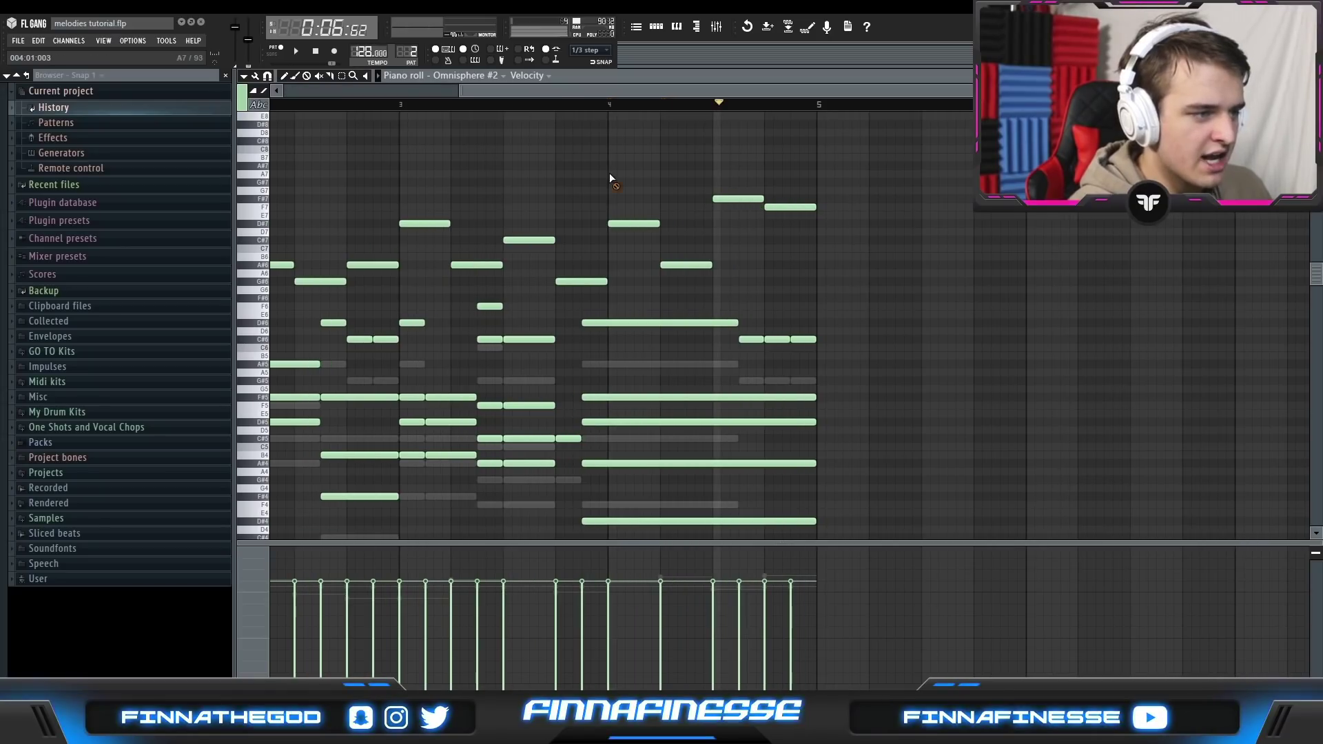
Move the first melody note in bar 1 of the Omnisphere #2 pattern down to C#7.
{"action": "scroll", "coordinate": [609, 178], "scroll_direction": "down", "scroll_amount": 2}
{"action": "scroll", "coordinate": [275, 228], "scroll_direction": "up", "scroll_amount": 3}
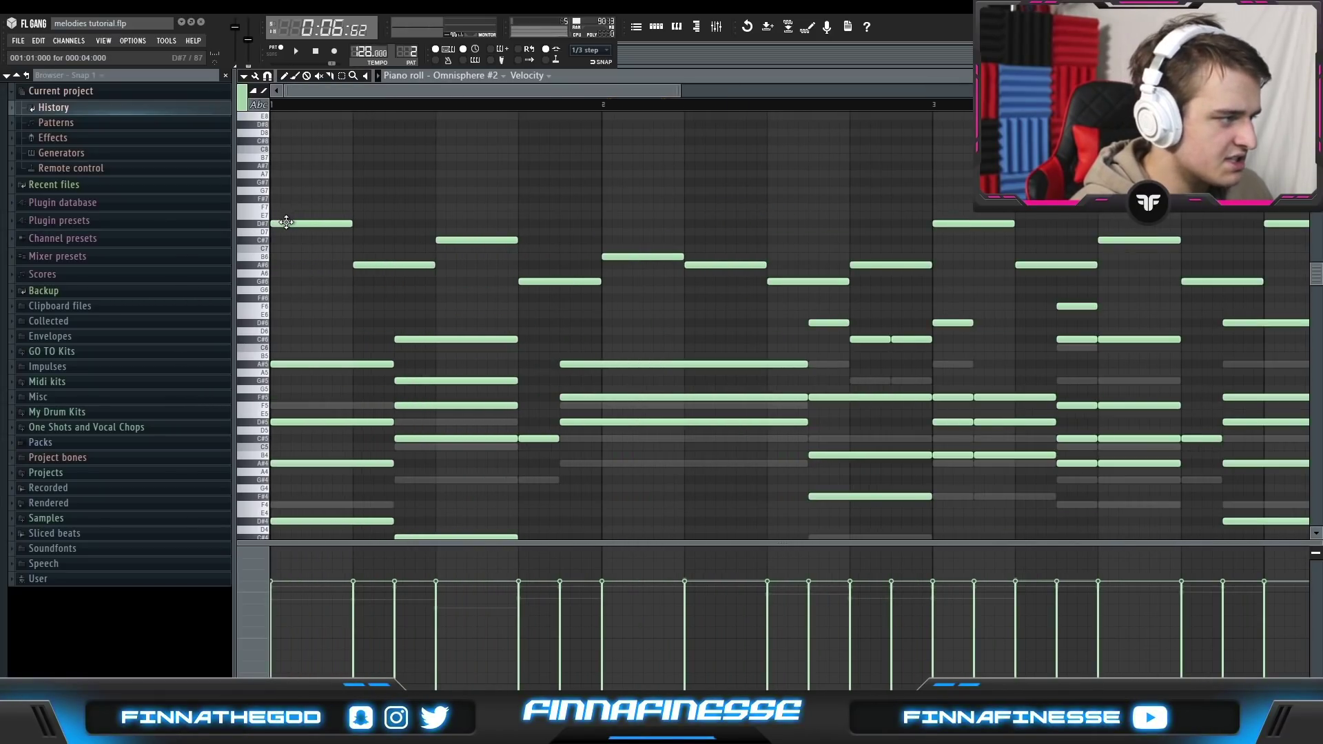
{"action": "left_click_drag", "start_coordinate": [284, 223], "coordinate": [285, 239]}
{"action": "scroll", "coordinate": [305, 215], "scroll_direction": "down", "scroll_amount": 3}
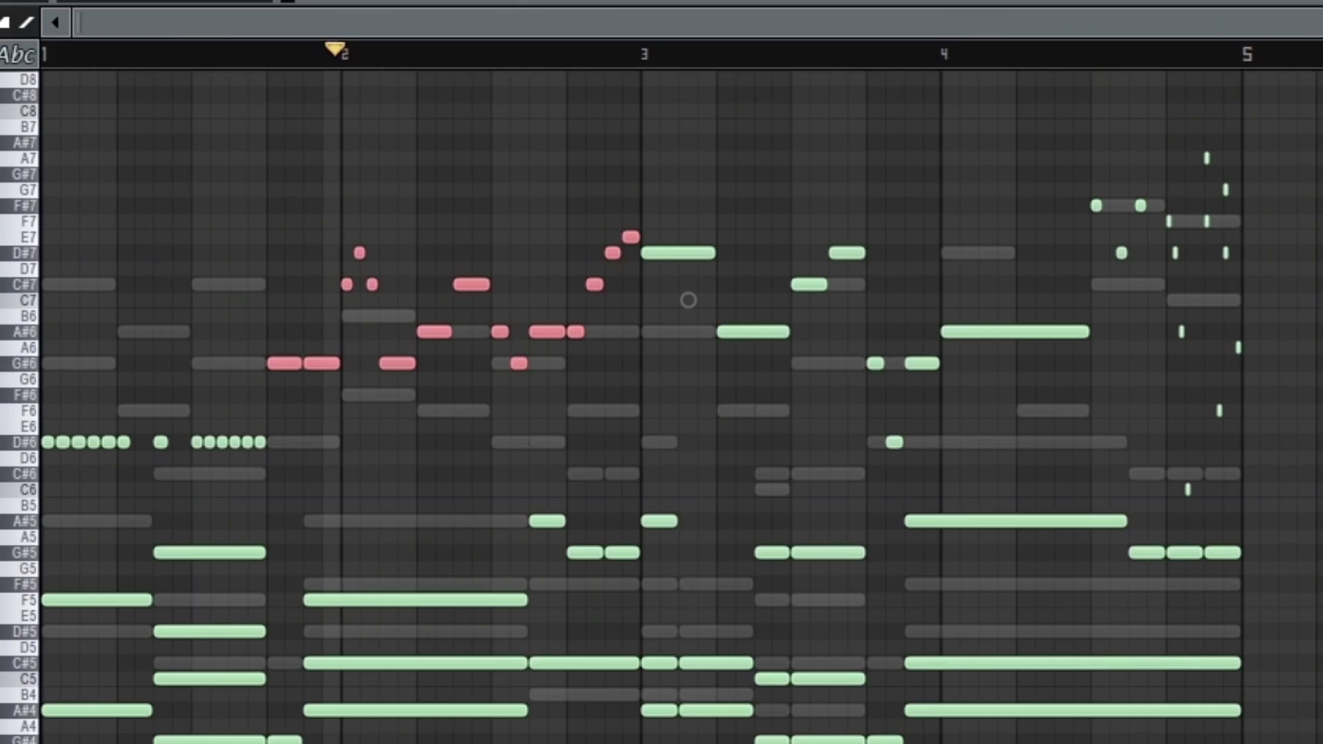
Open the Omnisphere channel's notes and select the four melody notes in bar 1.
{"action": "key", "text": "F6"}
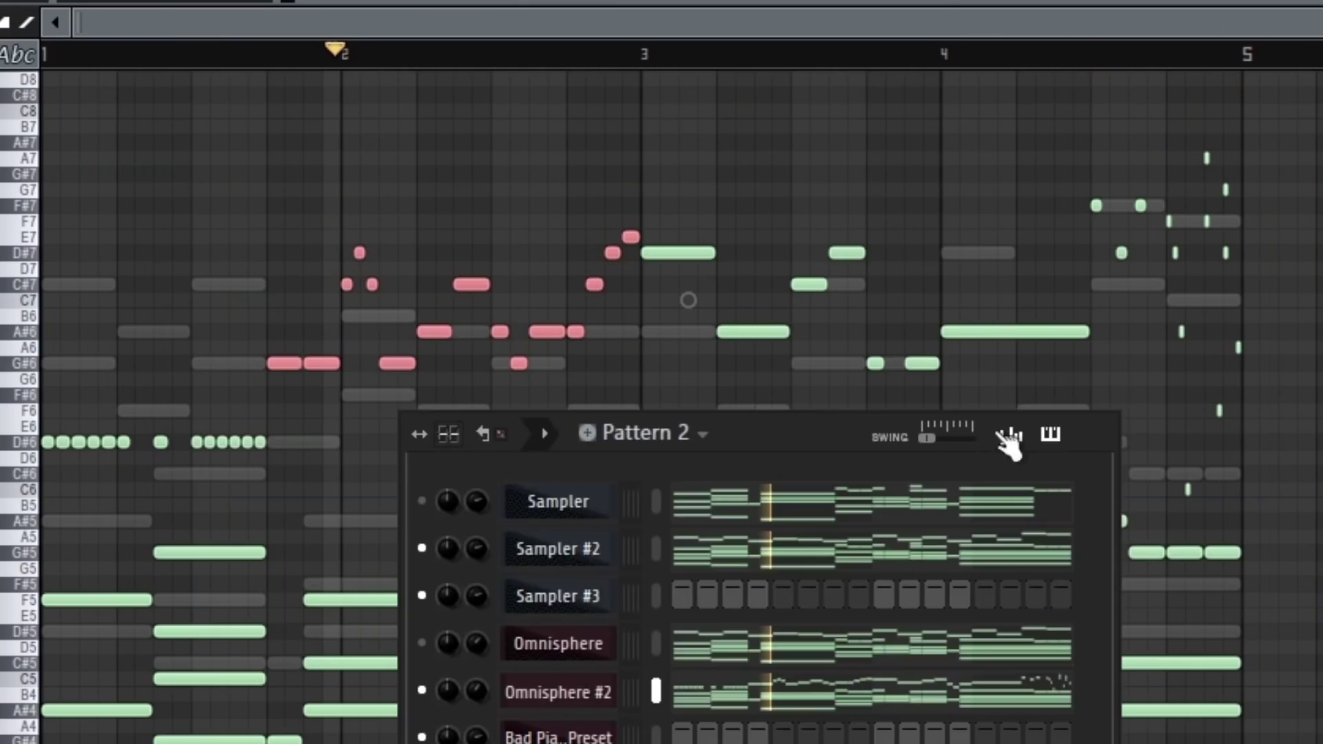
{"action": "left_click", "coordinate": [619, 365]}
{"action": "left_click_drag", "start_coordinate": [296, 386], "coordinate": [41, 126]}
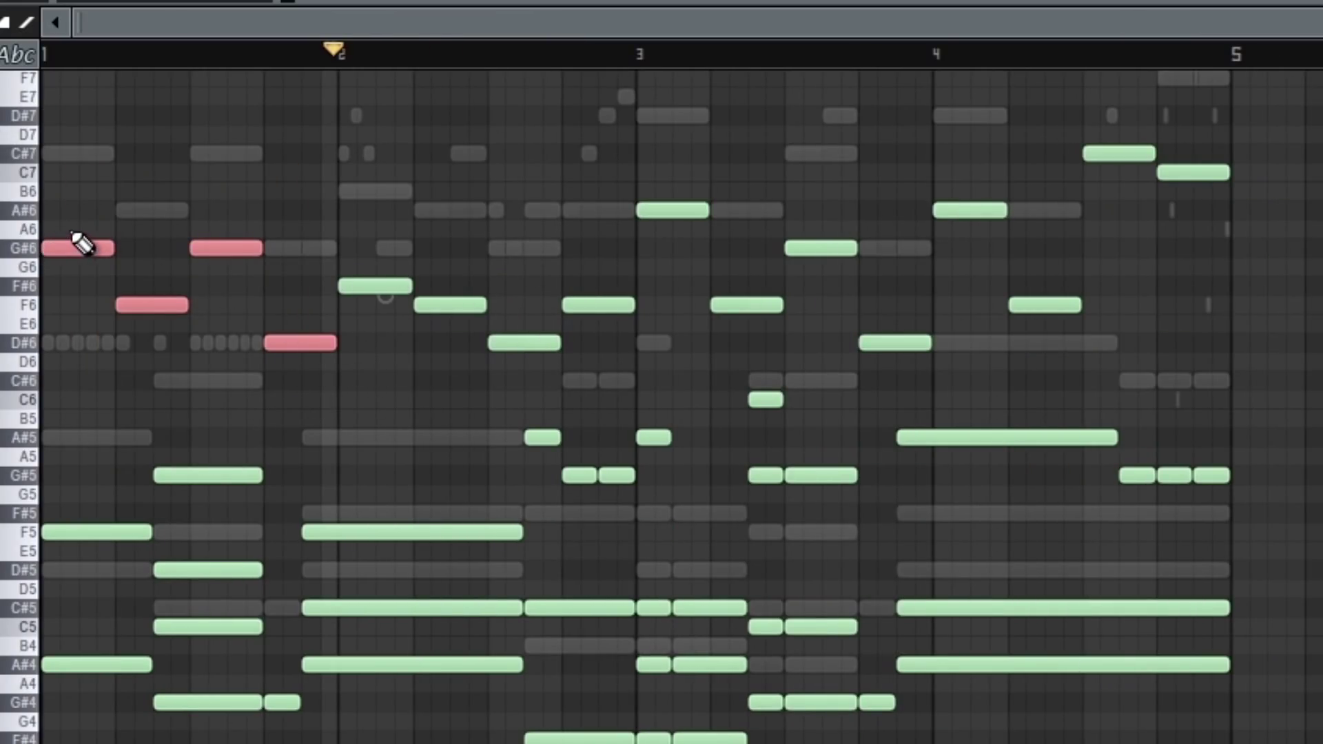
Try repeating the bar 1 melody in bars 2 to 4 and varying the copies, with A#6 starting bars 3 and 4.
{"action": "left_click_drag", "start_coordinate": [59, 250], "coordinate": [669, 251]}
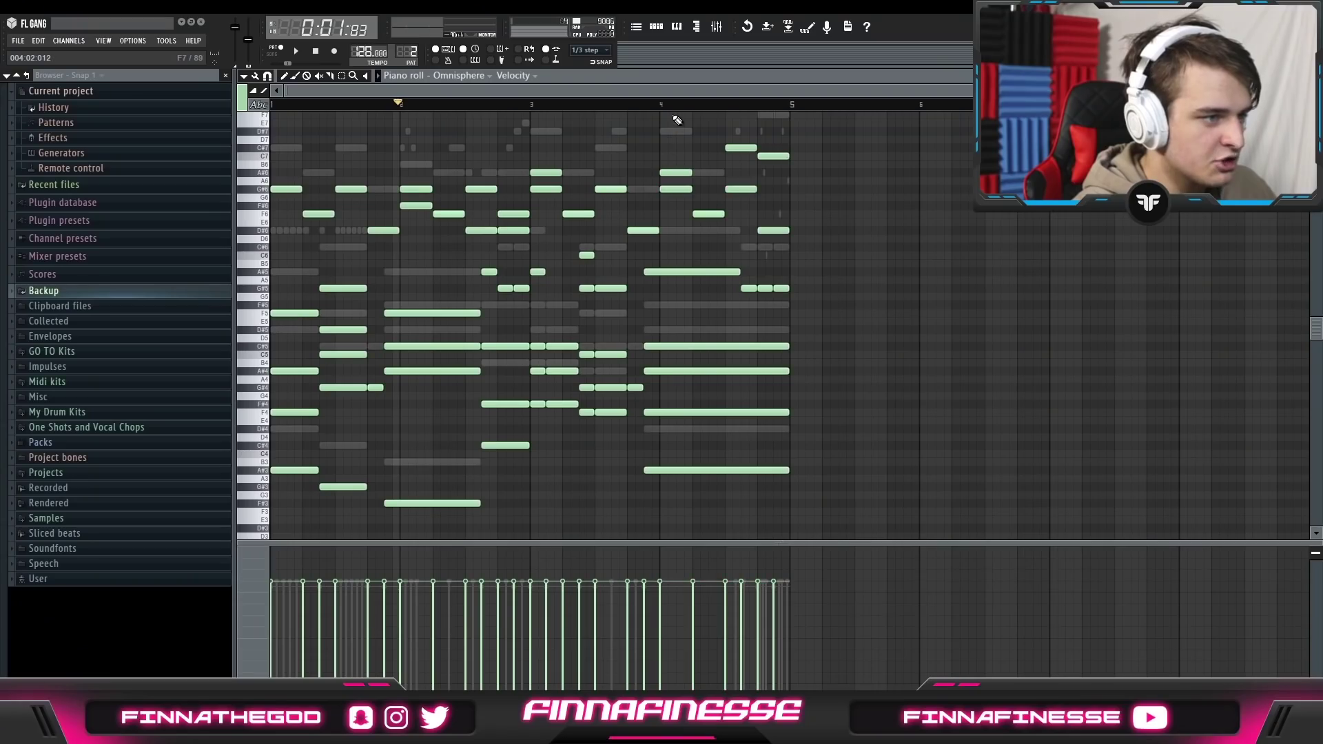
{"action": "left_click_drag", "start_coordinate": [668, 189], "coordinate": [732, 146]}
{"action": "left_click_drag", "start_coordinate": [544, 183], "coordinate": [545, 166]}
{"action": "left_click_drag", "start_coordinate": [511, 213], "coordinate": [513, 230]}
{"action": "left_click_drag", "start_coordinate": [421, 206], "coordinate": [421, 189]}
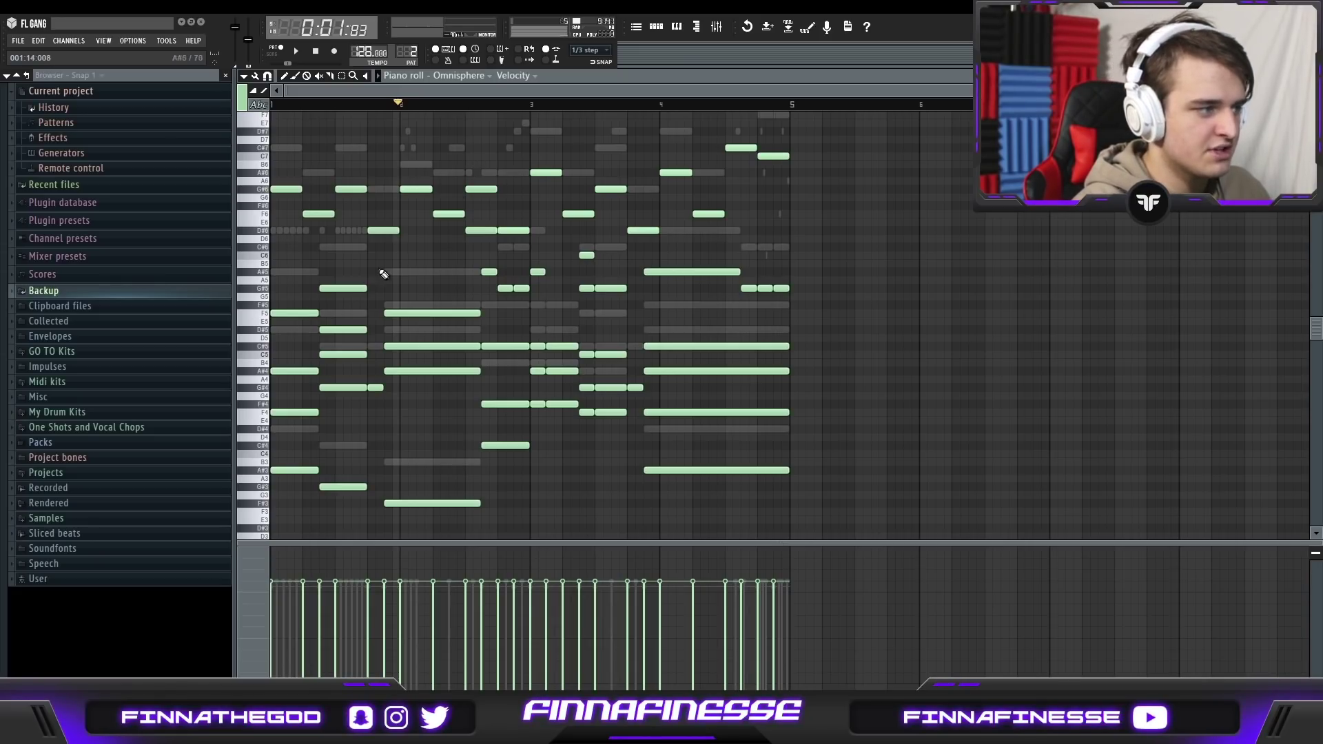
{"action": "left_click_drag", "start_coordinate": [384, 253], "coordinate": [270, 182]}
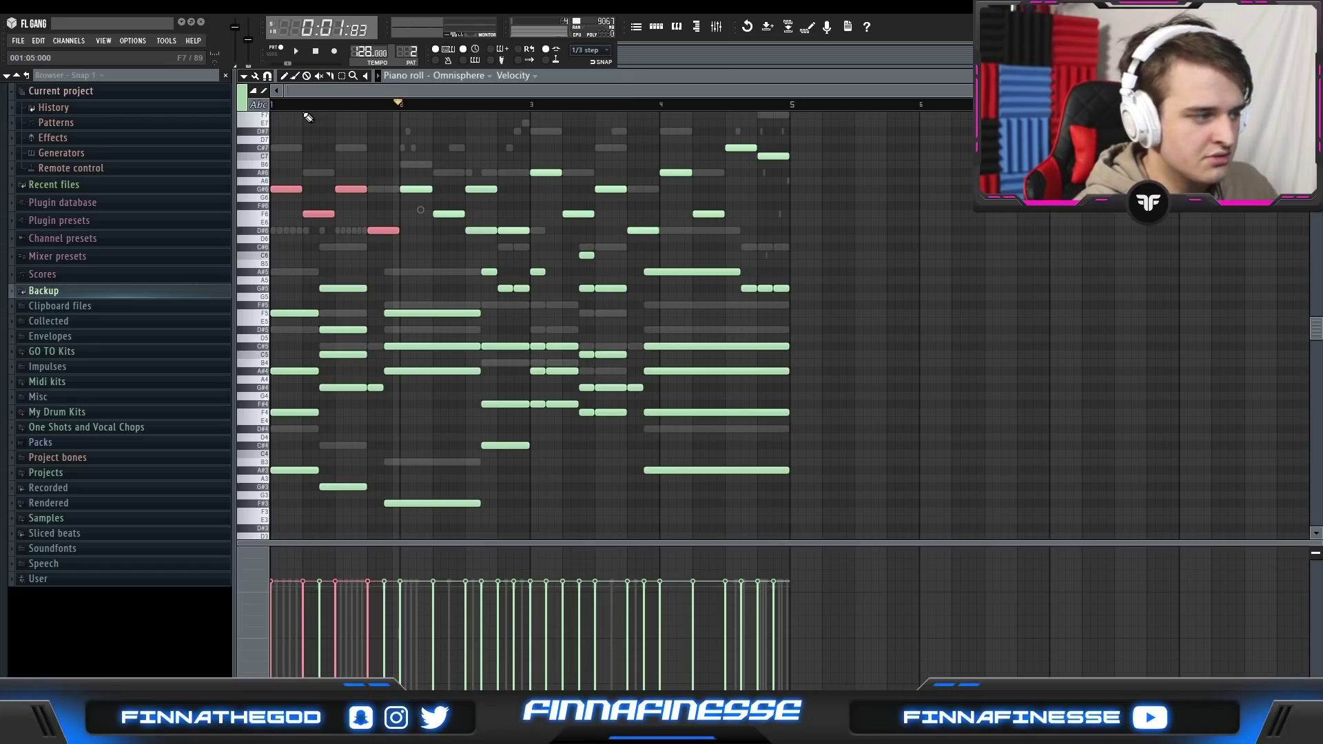
{"action": "key", "text": "ctrl+v"}
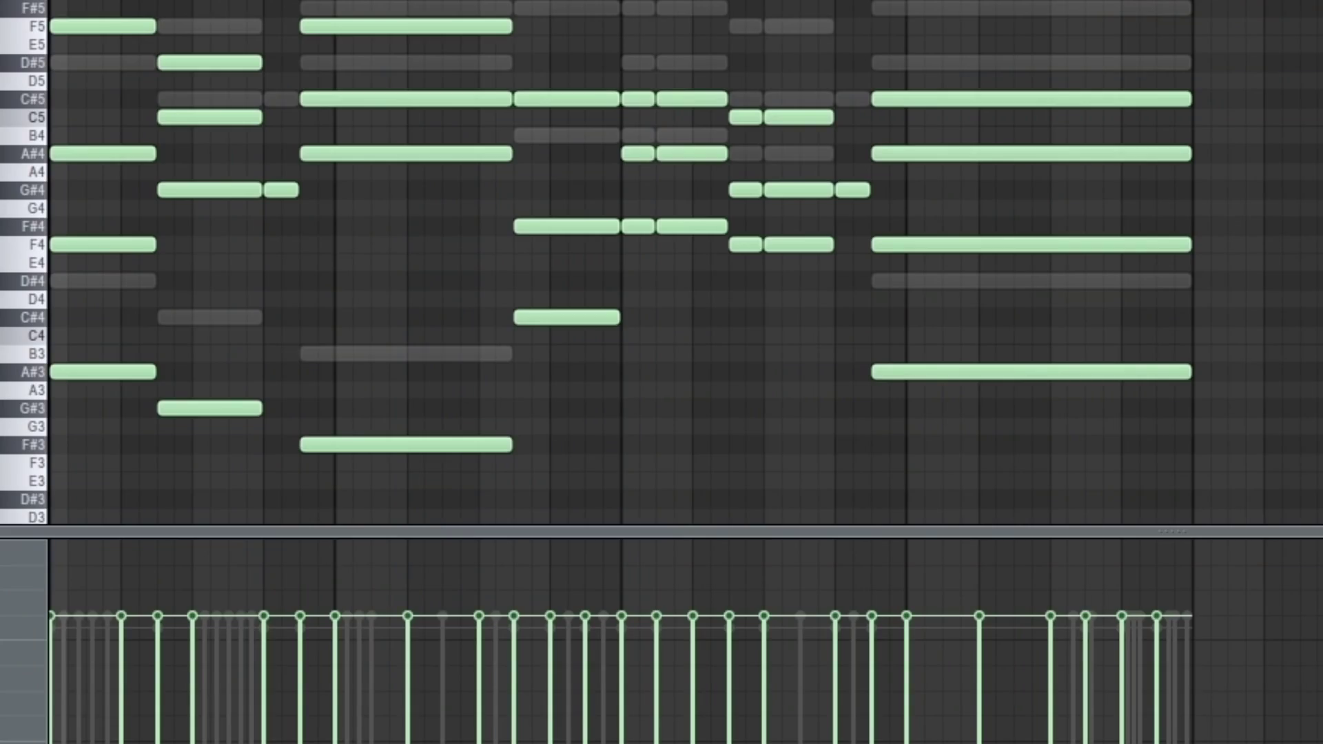
Highlight the low bass notes beneath the chords across the four bars of the Omnisphere pattern.
{"action": "scroll", "coordinate": [260, 184], "scroll_direction": "down", "scroll_amount": 3}
{"action": "left_click_drag", "start_coordinate": [1301, 494], "coordinate": [1238, 326]}
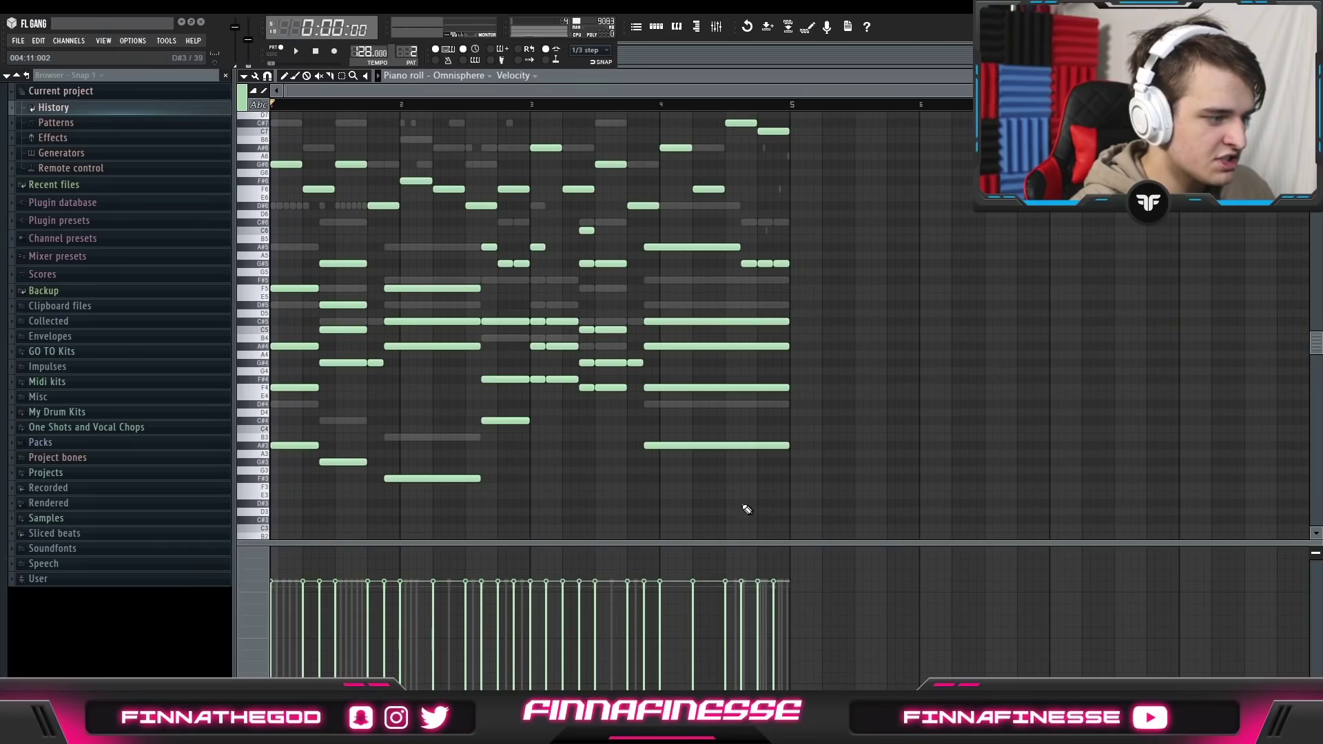
{"action": "left_click_drag", "start_coordinate": [785, 515], "coordinate": [273, 408]}
Transpose all Omnisphere notes up five semitones so the first bass note sits on D#4, and clear the selection.
{"action": "left_click", "coordinate": [488, 505], "text": "ctrl"}
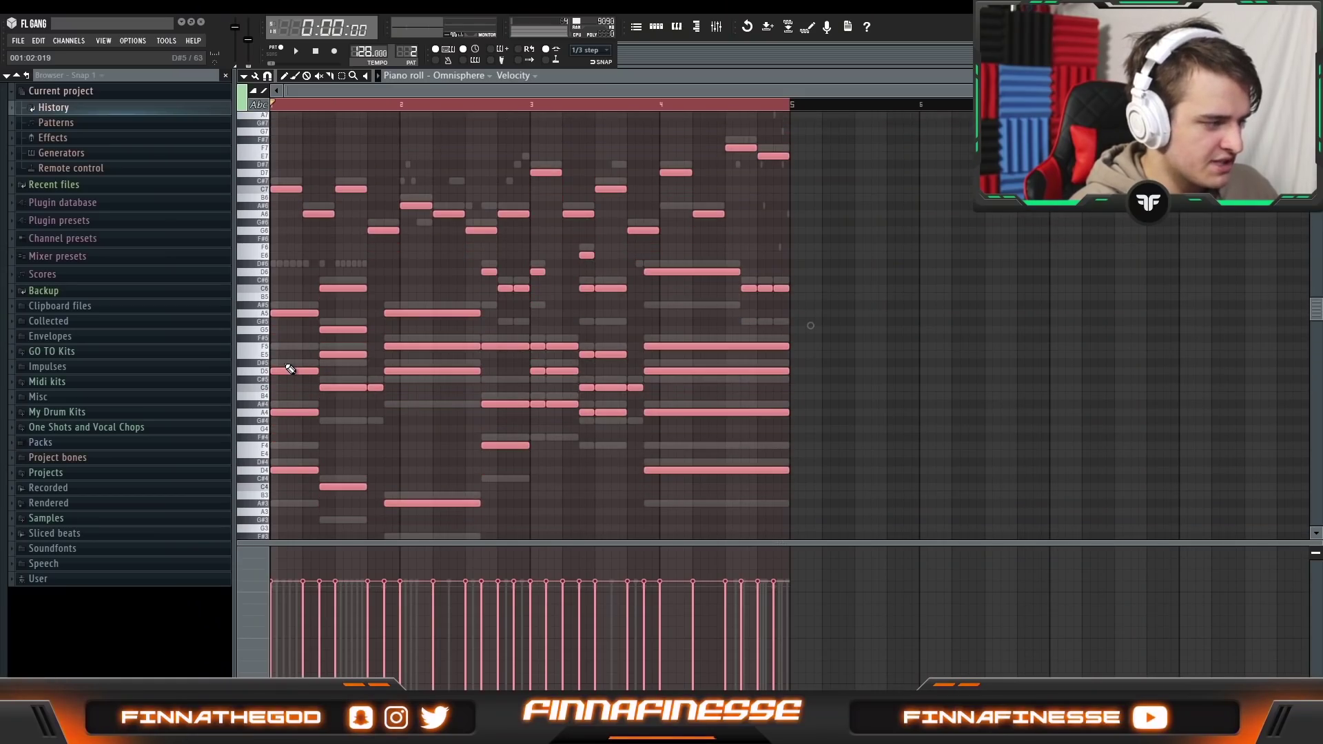
{"action": "key", "text": "Up"}
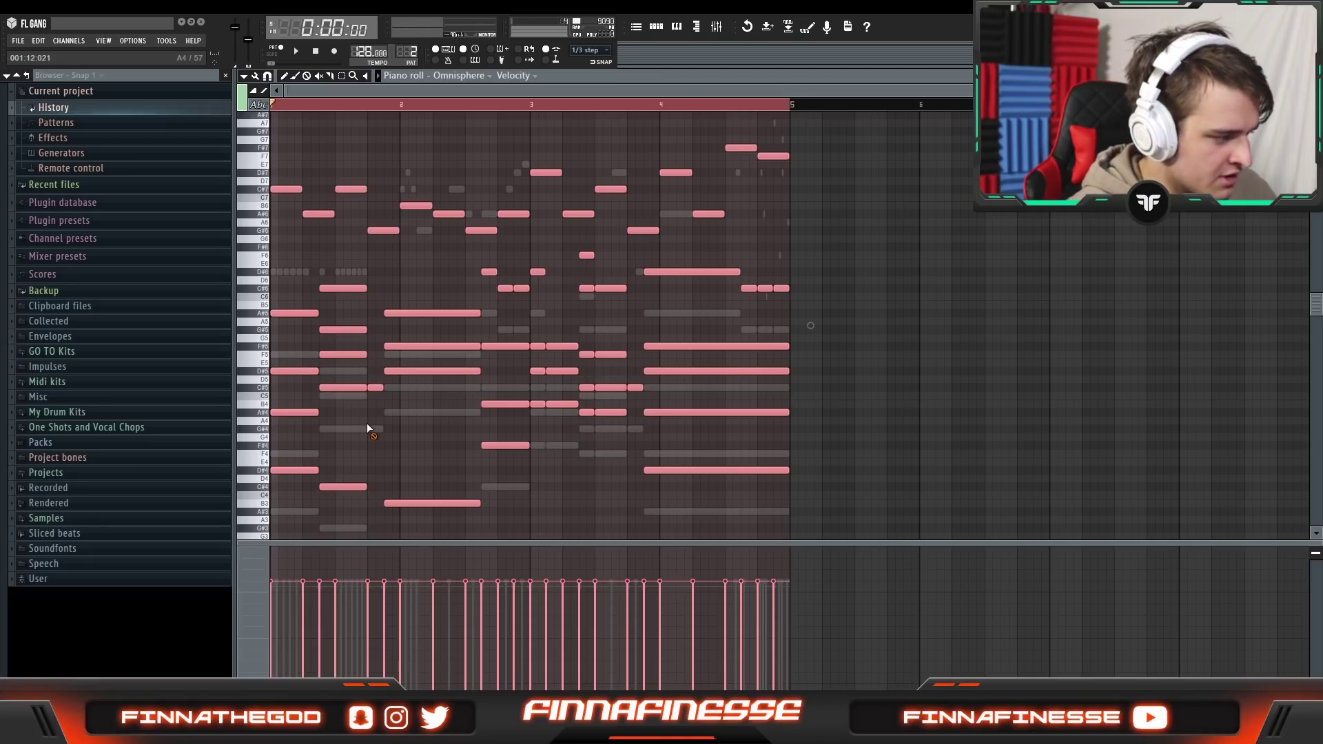
{"action": "key", "text": "ctrl+d"}
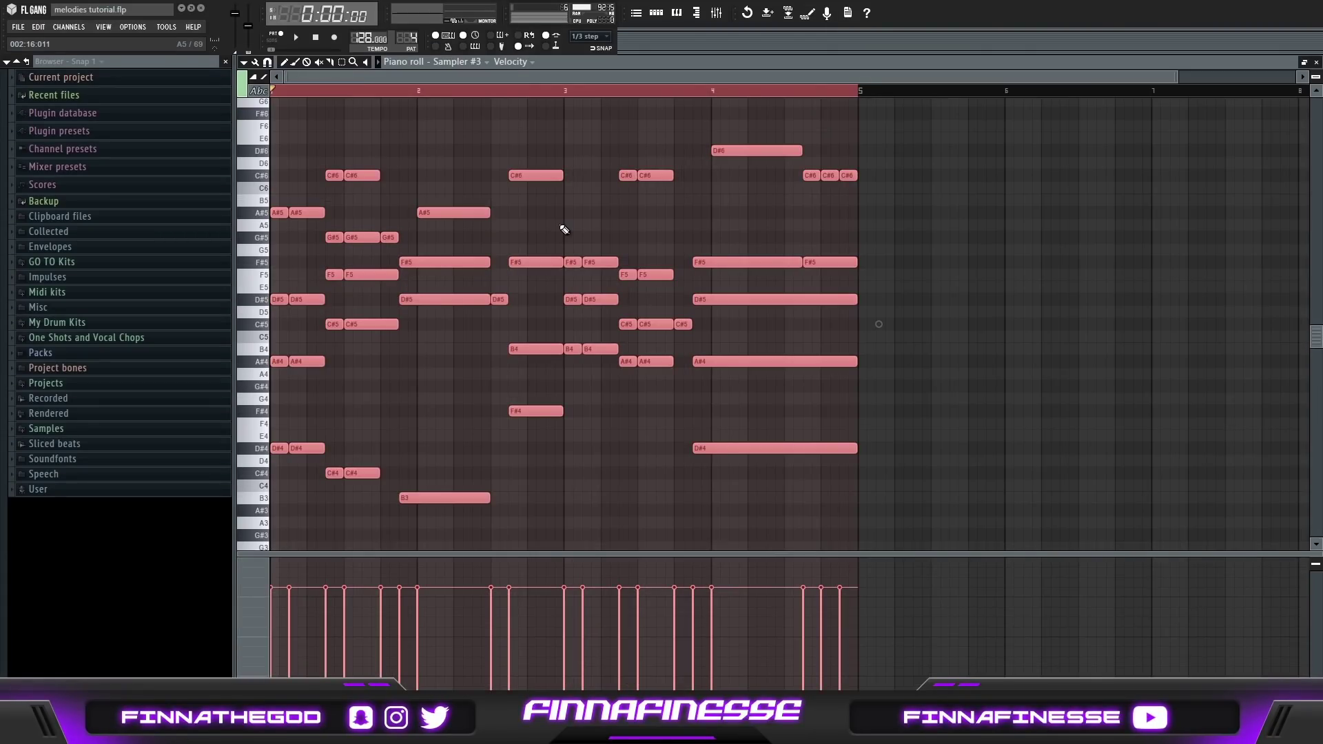
Try randomizing the velocity levels of all notes in the Sampler #3 pattern.
{"action": "key", "text": "alt+r"}
{"action": "left_click_drag", "start_coordinate": [581, 204], "coordinate": [824, 229]}
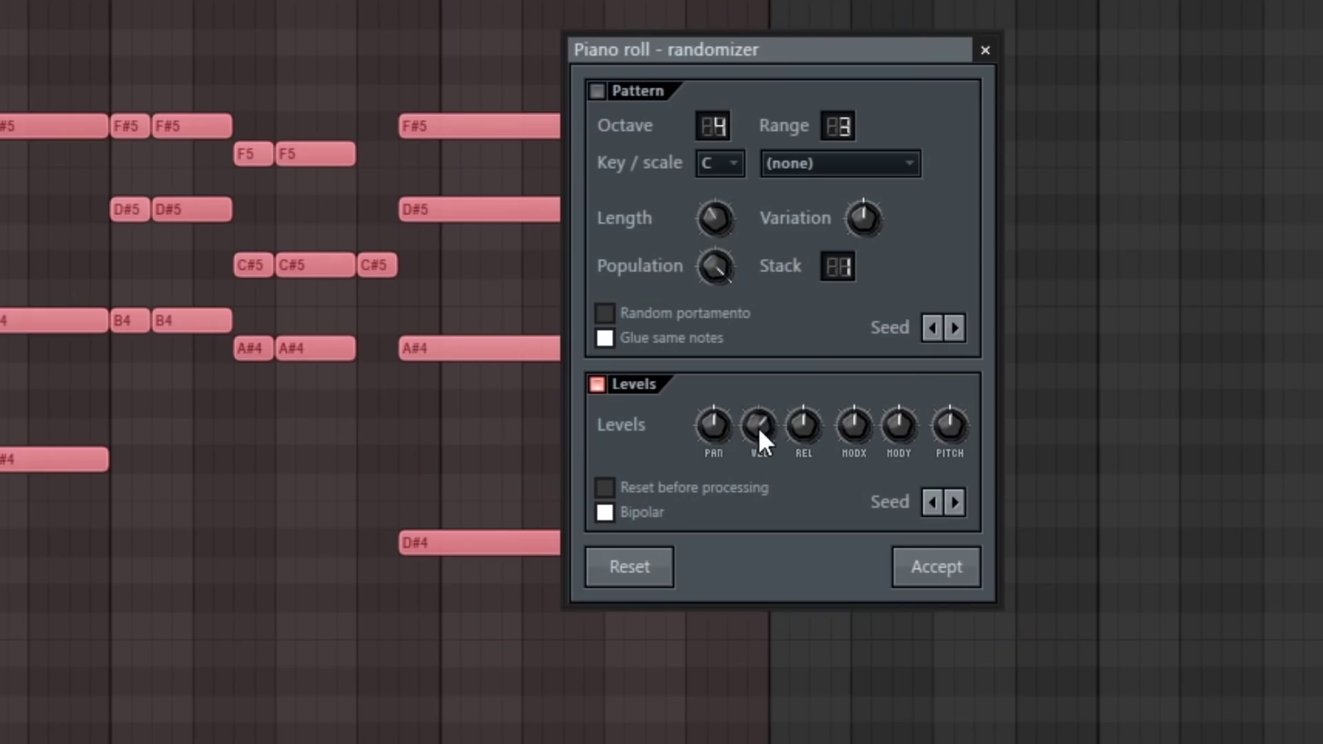
{"action": "mouse_move", "coordinate": [758, 427]}
{"action": "left_mouse_down"}
{"action": "mouse_move", "coordinate": [759, 458]}
{"action": "mouse_move", "coordinate": [759, 426]}
{"action": "left_mouse_up"}
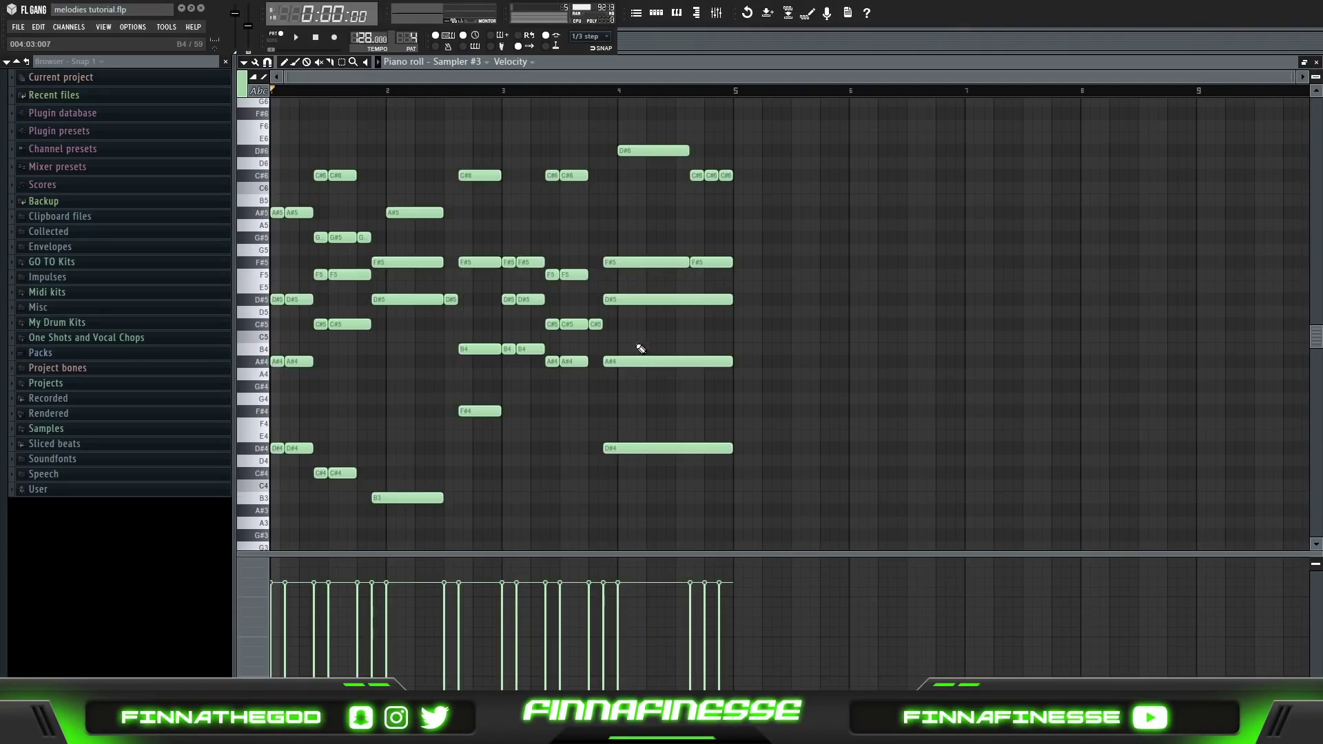
Randomize the velocities of all Sampler #3 notes with a strong velocity level, and close the piano roll.
{"action": "key", "text": "ctrl+a"}
{"action": "key", "text": "alt+r"}
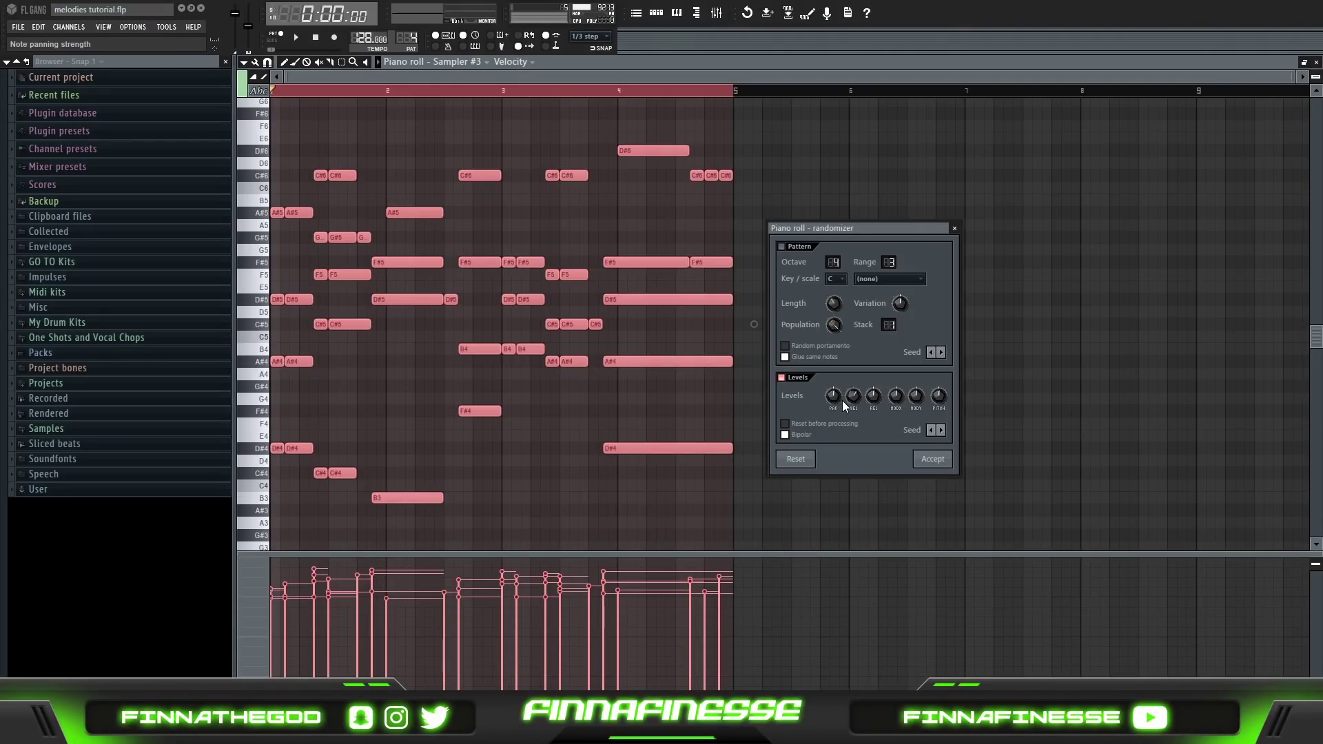
{"action": "left_click_drag", "start_coordinate": [845, 402], "coordinate": [859, 391]}
{"action": "left_click", "coordinate": [933, 459]}
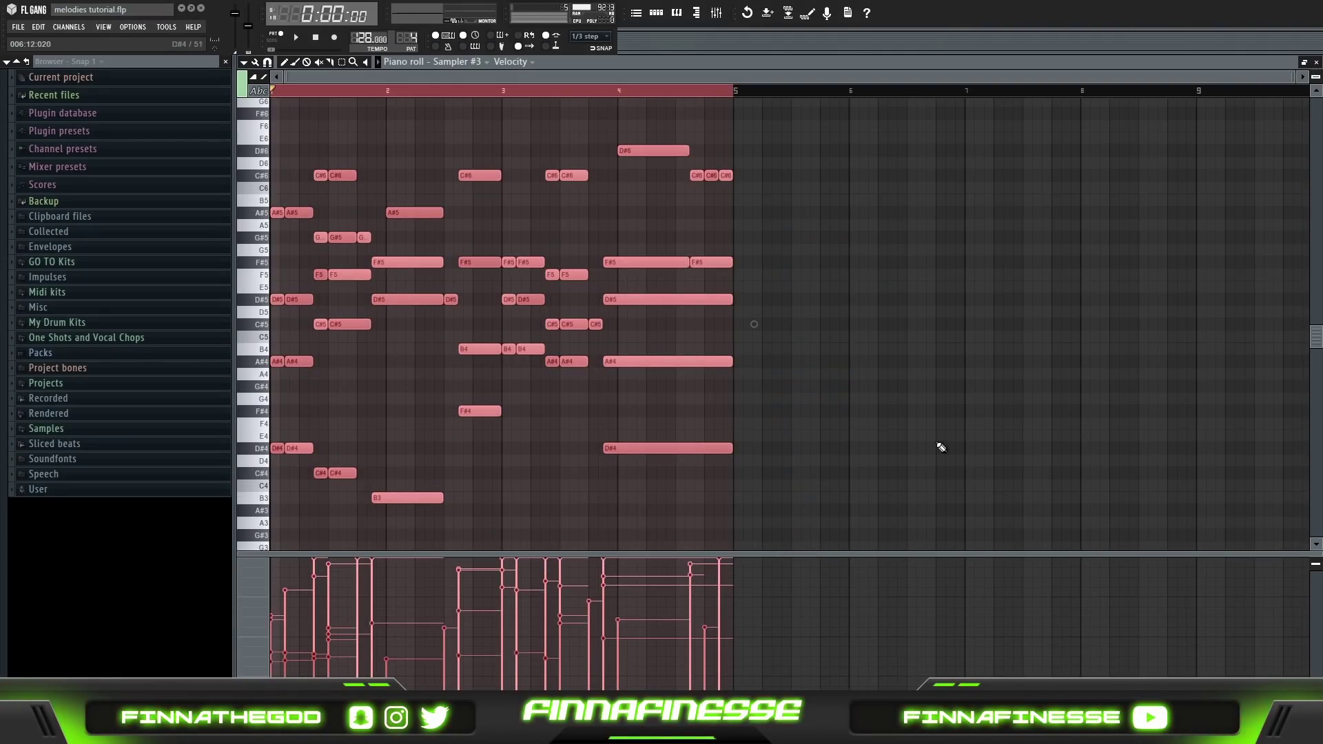
{"action": "left_click", "coordinate": [1316, 63]}
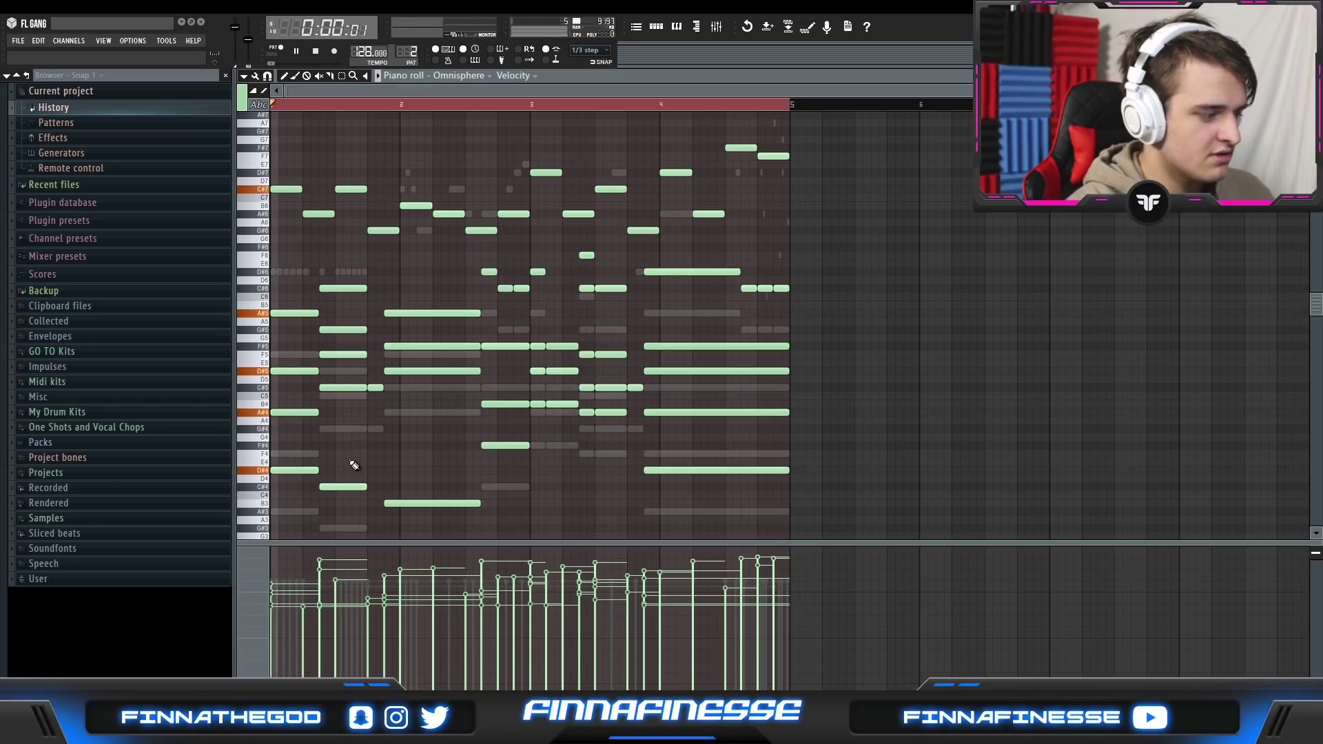
Play the Omnisphere pattern from the beginning and stop playback.
{"action": "key", "text": "space"}
{"action": "key", "text": "space"}
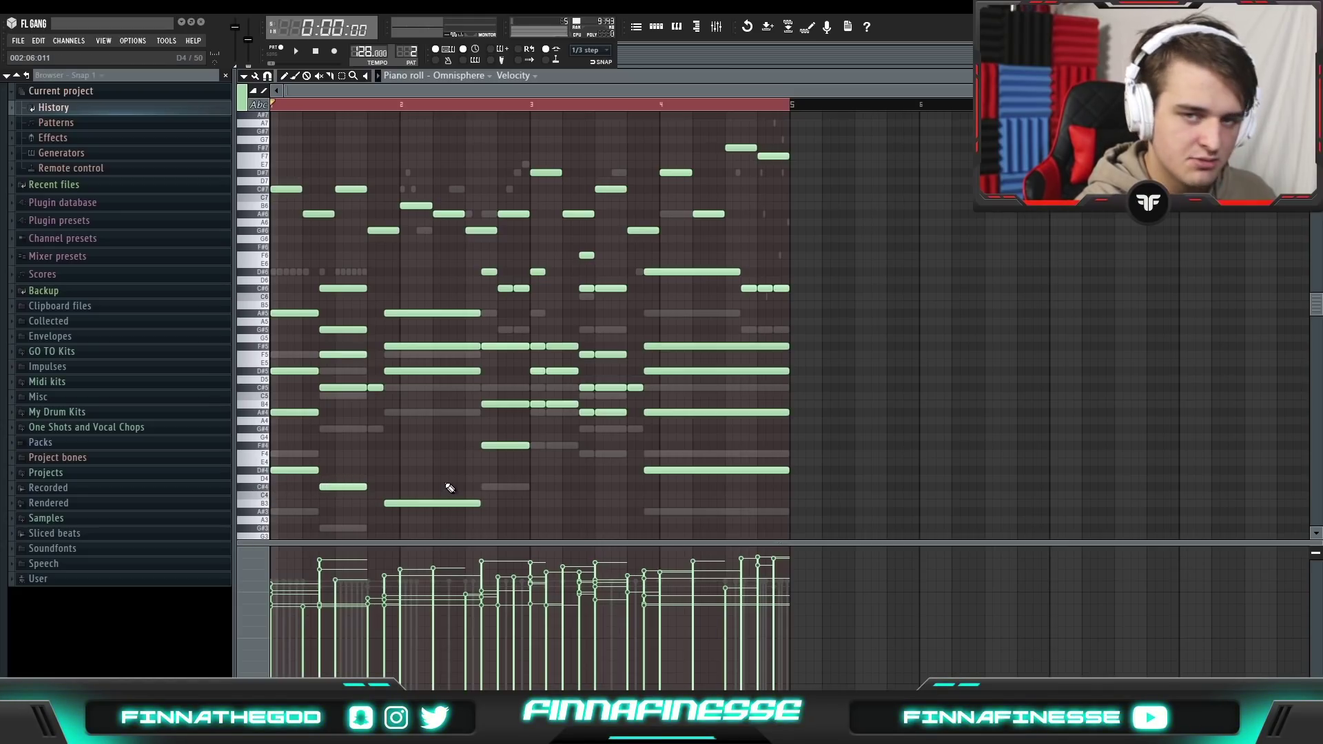
Select the C#4 bass note in bar 1 of the Omnisphere pattern and lower its velocity.
{"action": "left_click", "coordinate": [334, 486]}
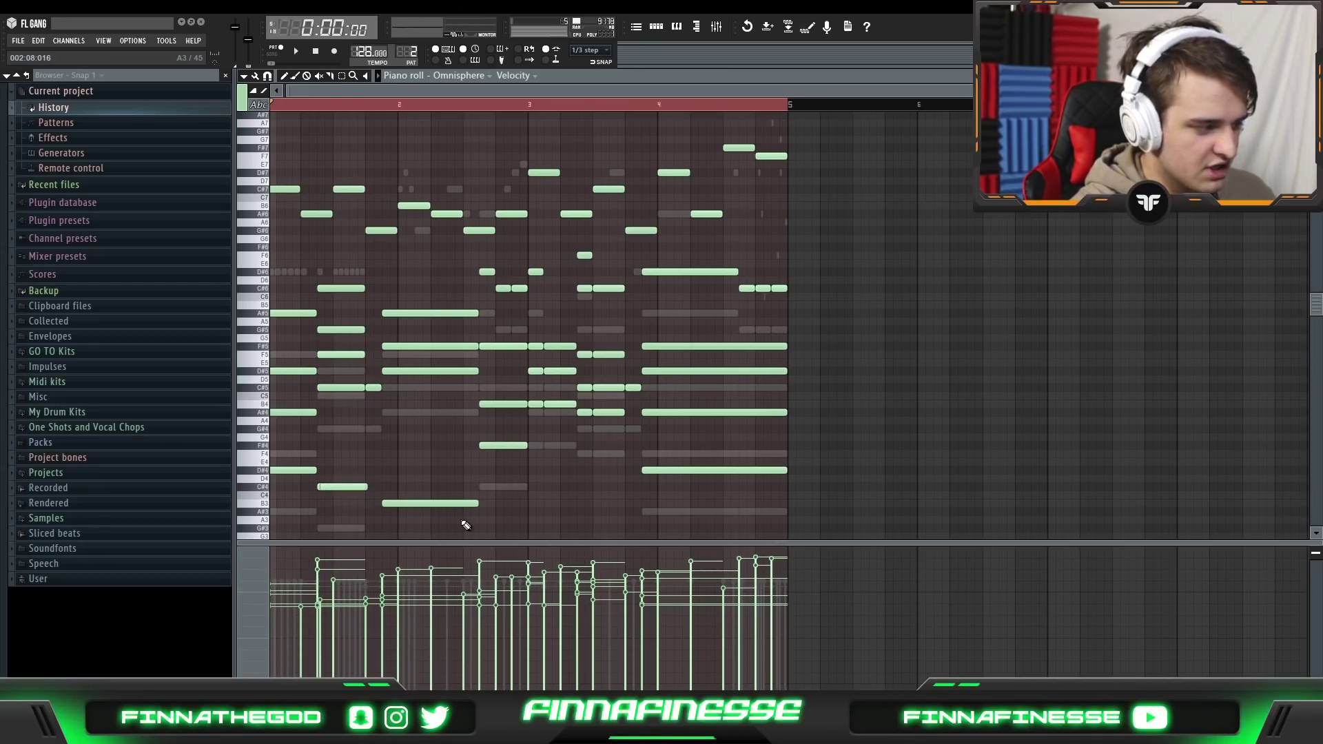
{"action": "left_click", "coordinate": [340, 487], "text": "ctrl"}
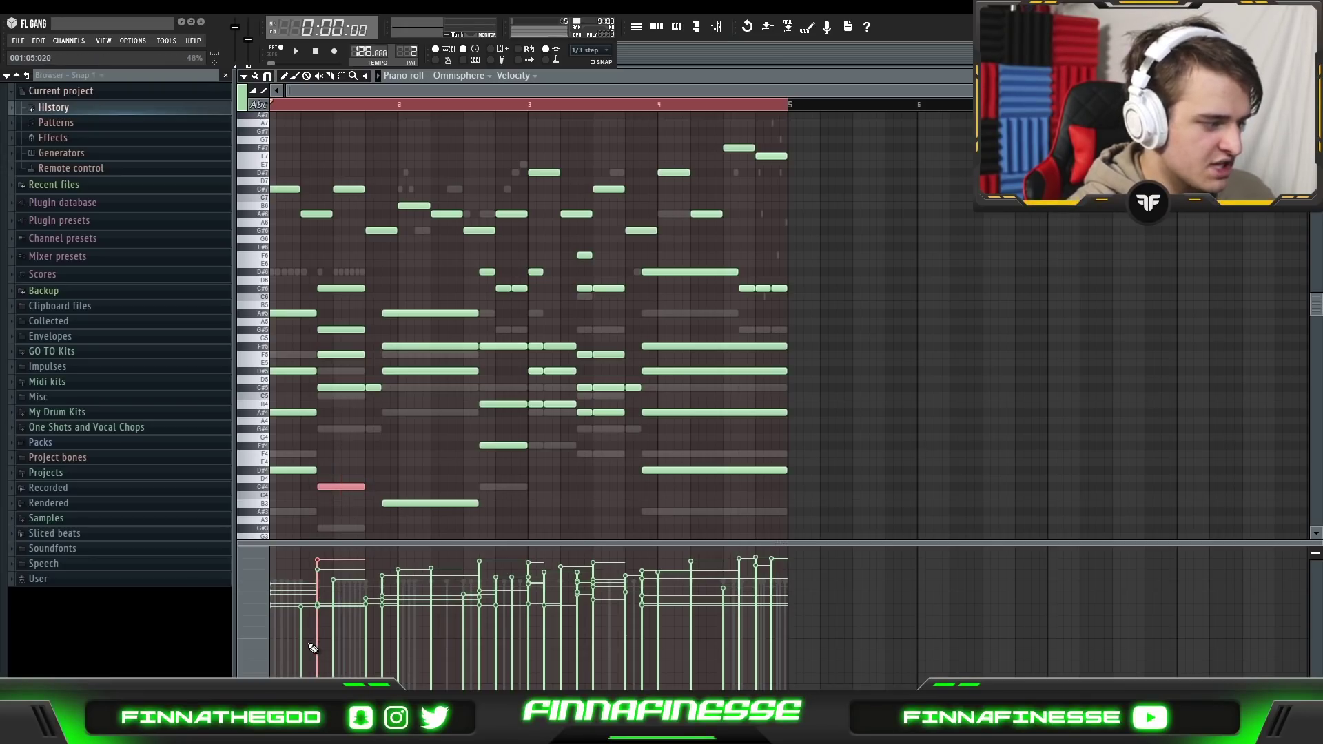
{"action": "left_click", "coordinate": [318, 624]}
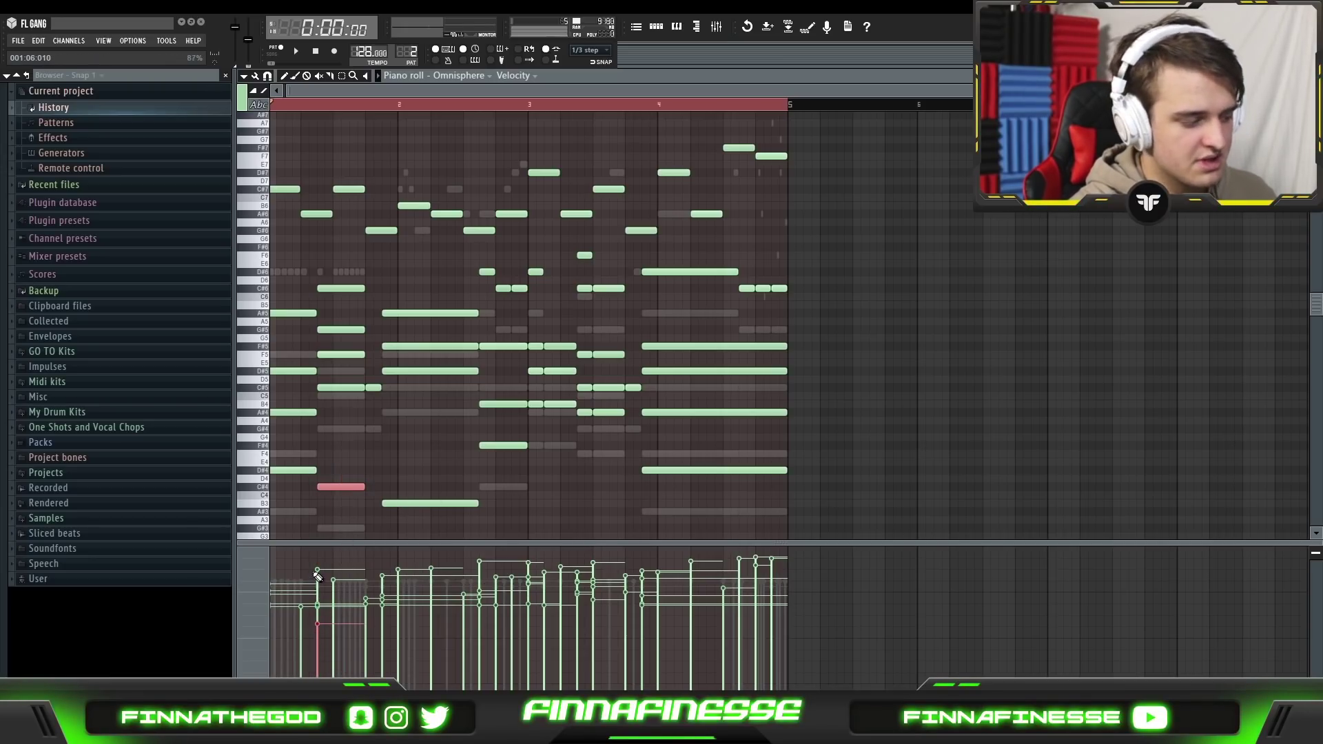